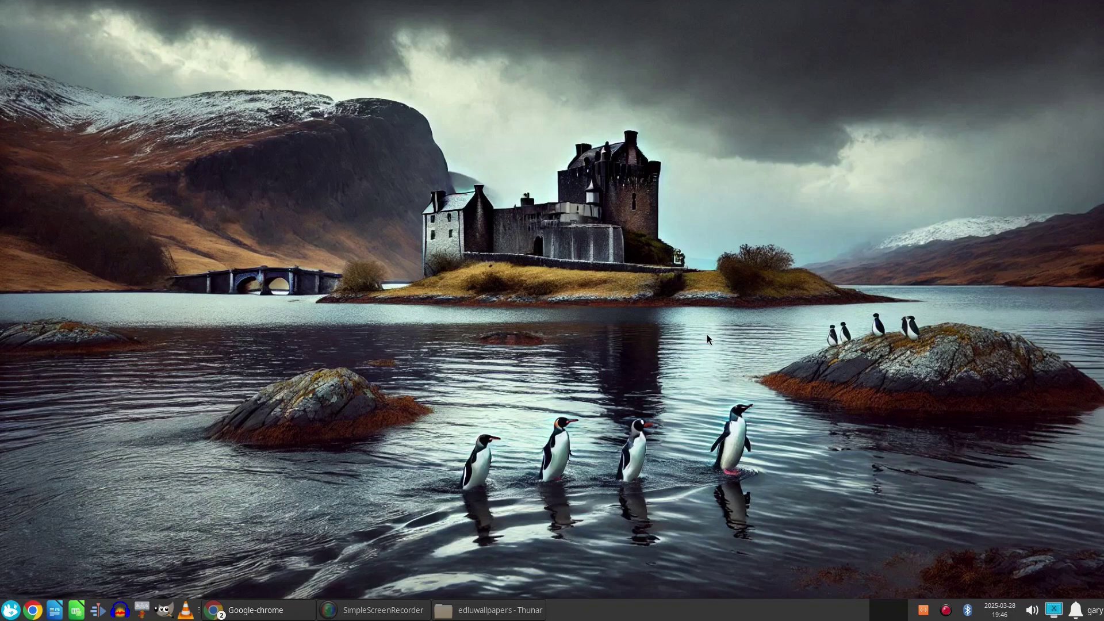
Step: Install ntfs-3g with fuse2 via pacman, accept the prompt, then exit the terminal
{"action": "key", "text": "alt+Tab"}
{"action": "left_click", "coordinate": [398, 268]}
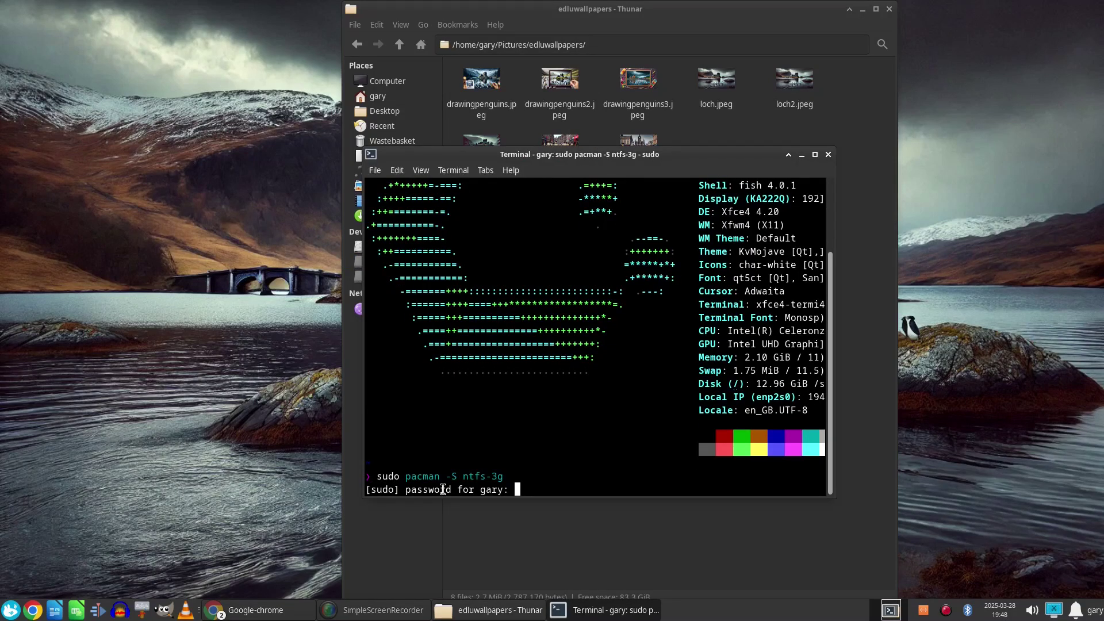
{"action": "key", "text": "Return"}
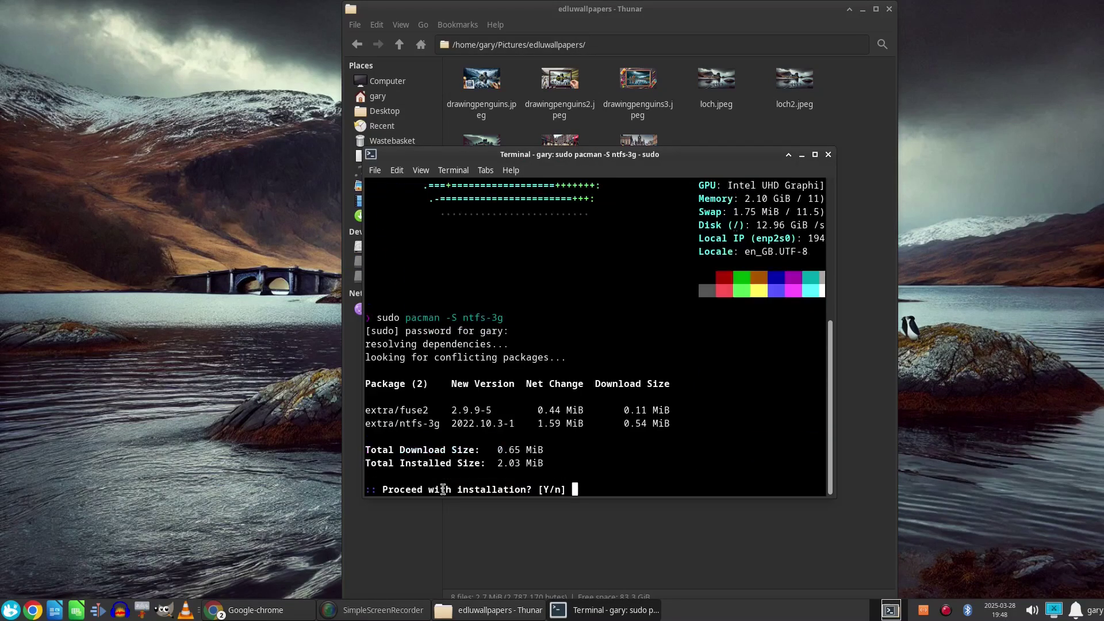
{"action": "key", "text": "Return"}
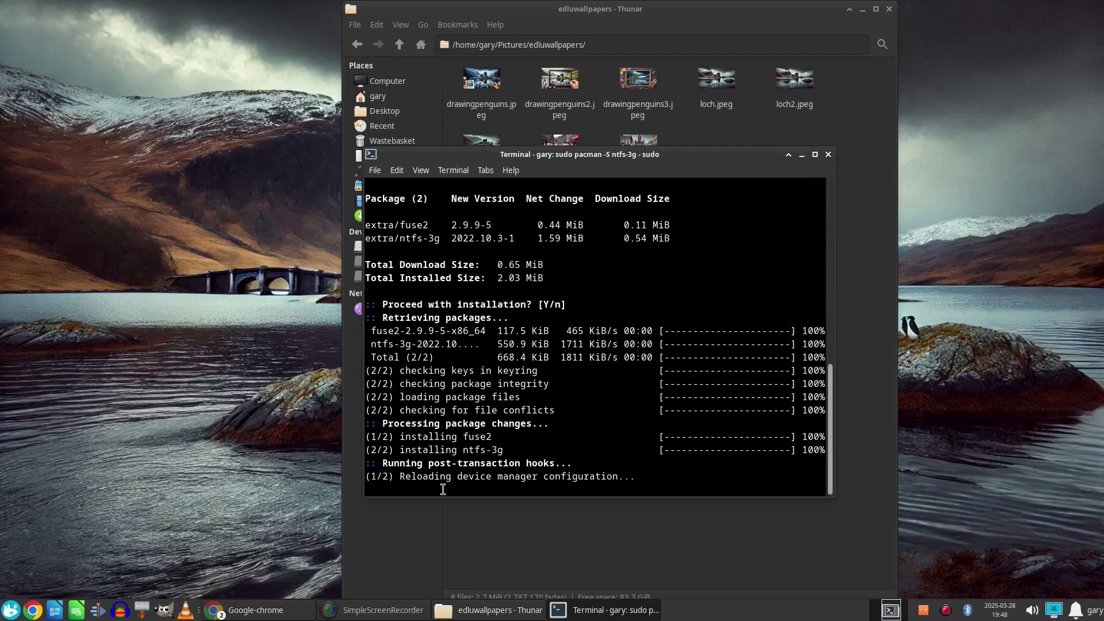
{"action": "type", "text": "exit"}
{"action": "key", "text": "Return"}
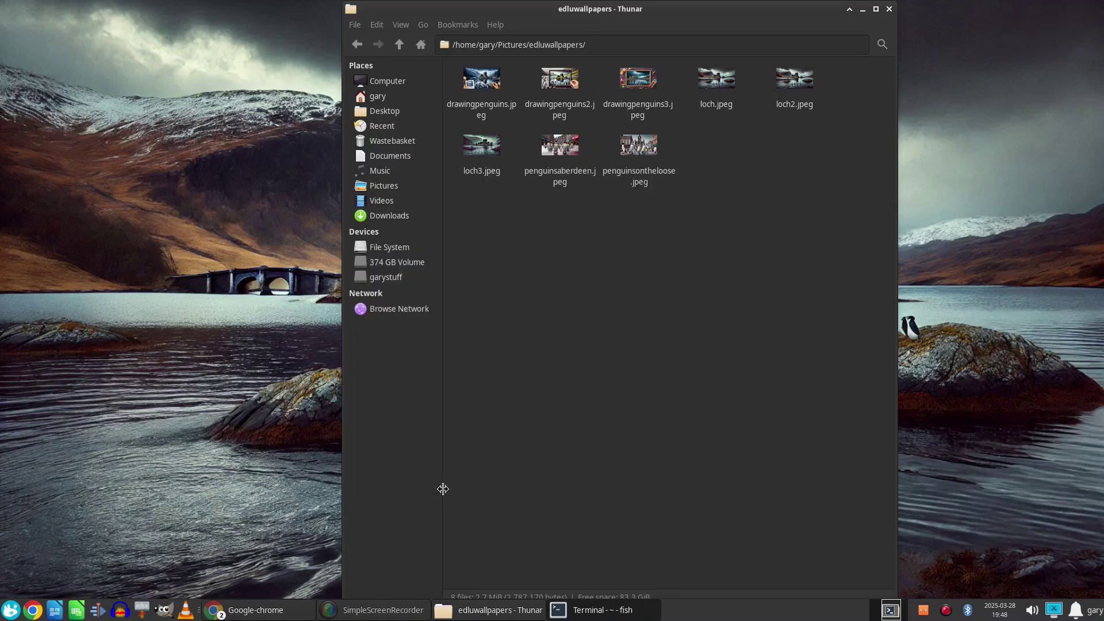
Step: List the disks with lsblk and create the /mnt/windows folder
{"action": "left_click", "coordinate": [399, 265]}
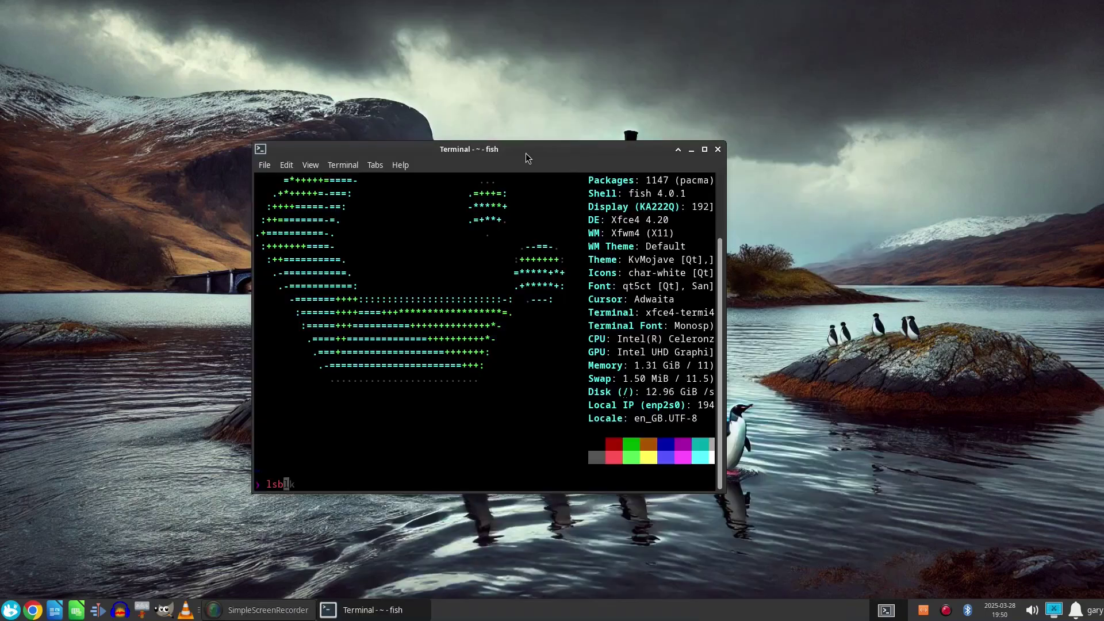
{"action": "type", "text": "lsblk"}
{"action": "key", "text": "Return"}
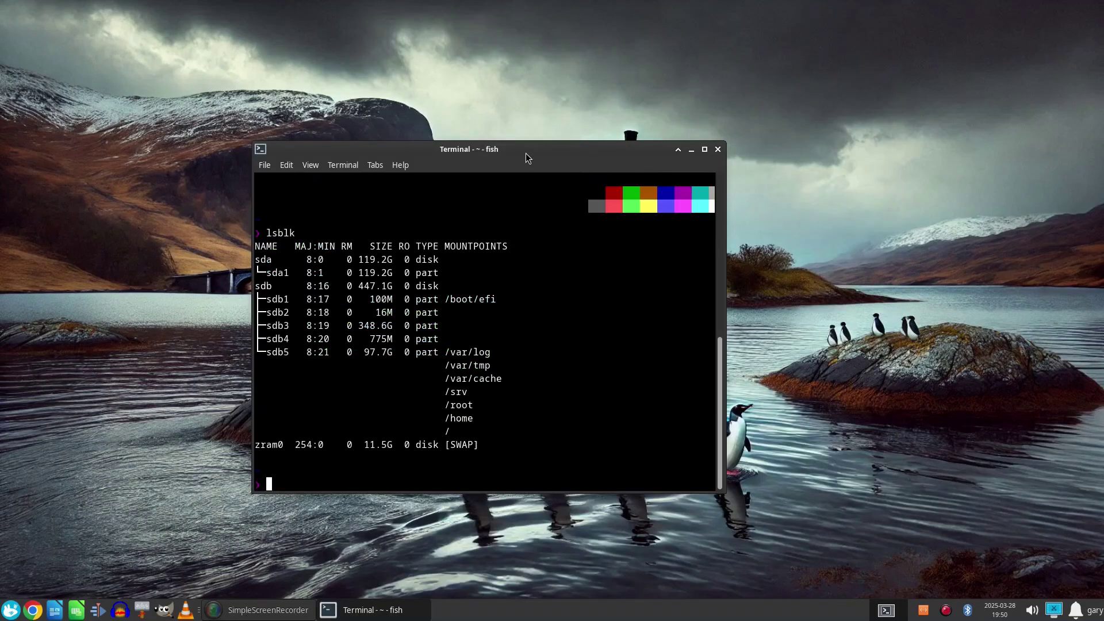
{"action": "type", "text": "sudo mkdir /mnt/windows"}
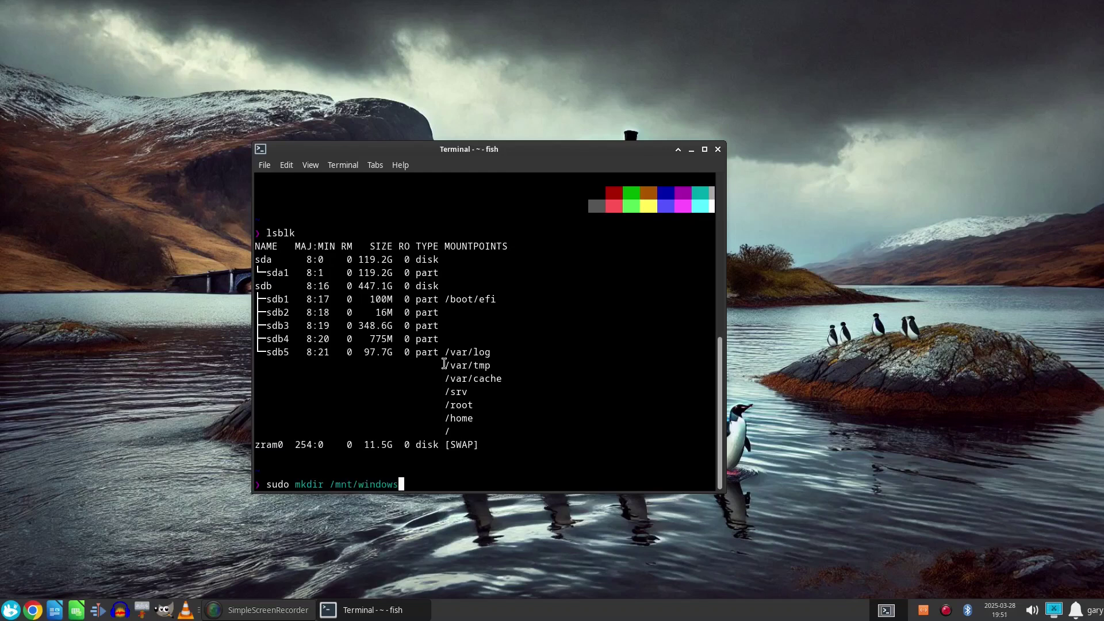
{"action": "key", "text": "Return"}
Step: Mount /dev/sdb3 at /mnt/windows, which falls back to read-only
{"action": "key", "text": "Return"}
{"action": "type", "text": "sudo mount /dev"}
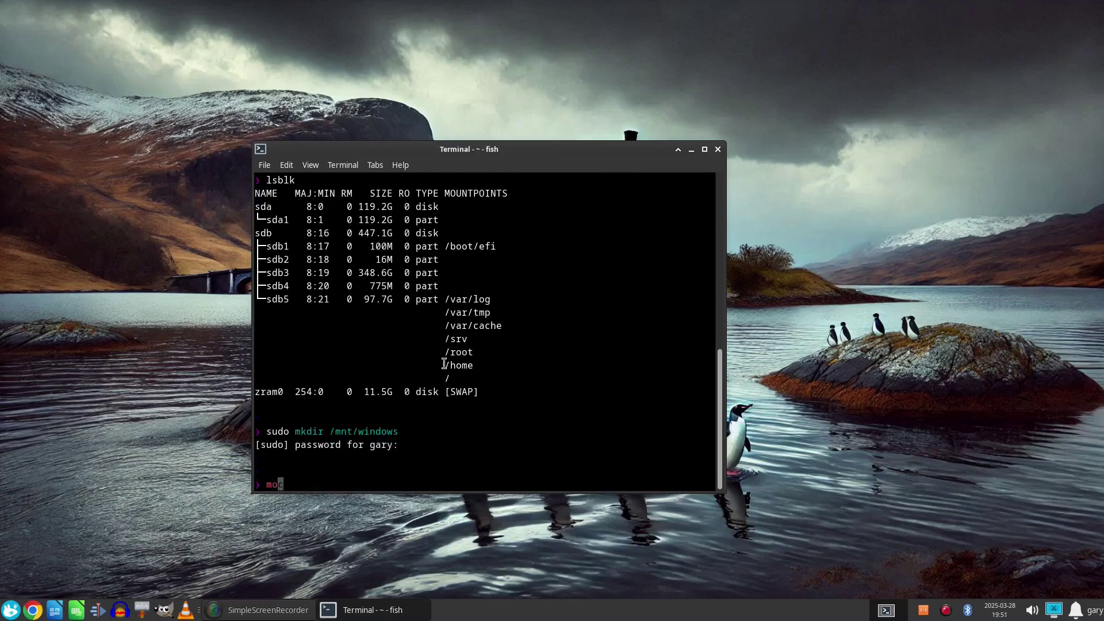
{"action": "key", "text": "Return"}
{"action": "key", "text": "Up"}
{"action": "type", "text": "/sdb3 /mnt/windows"}
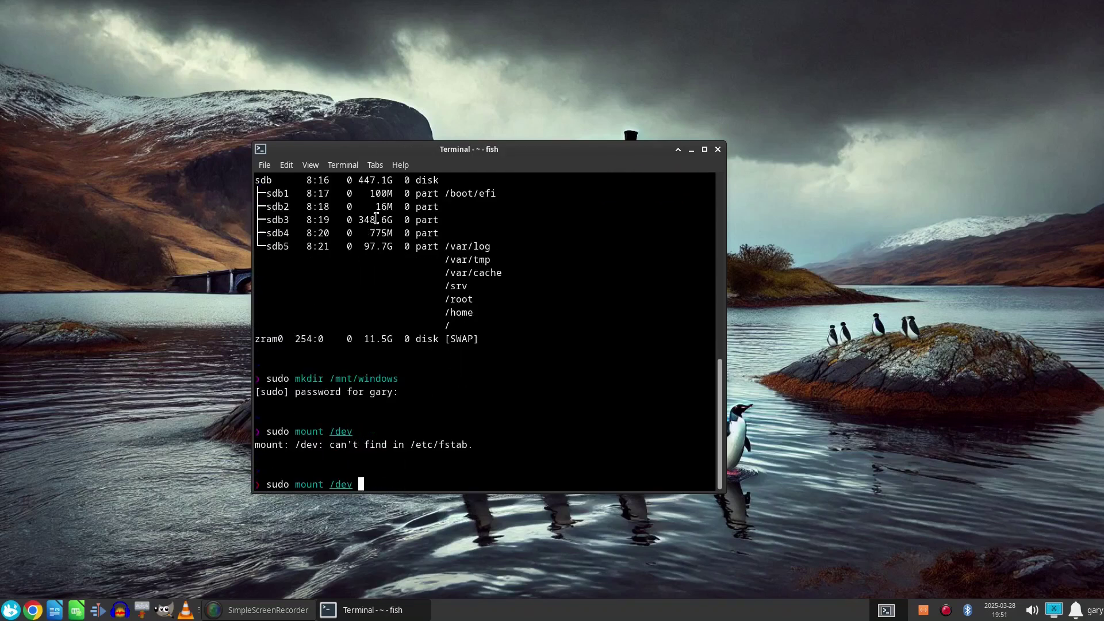
{"action": "key", "text": "Return"}
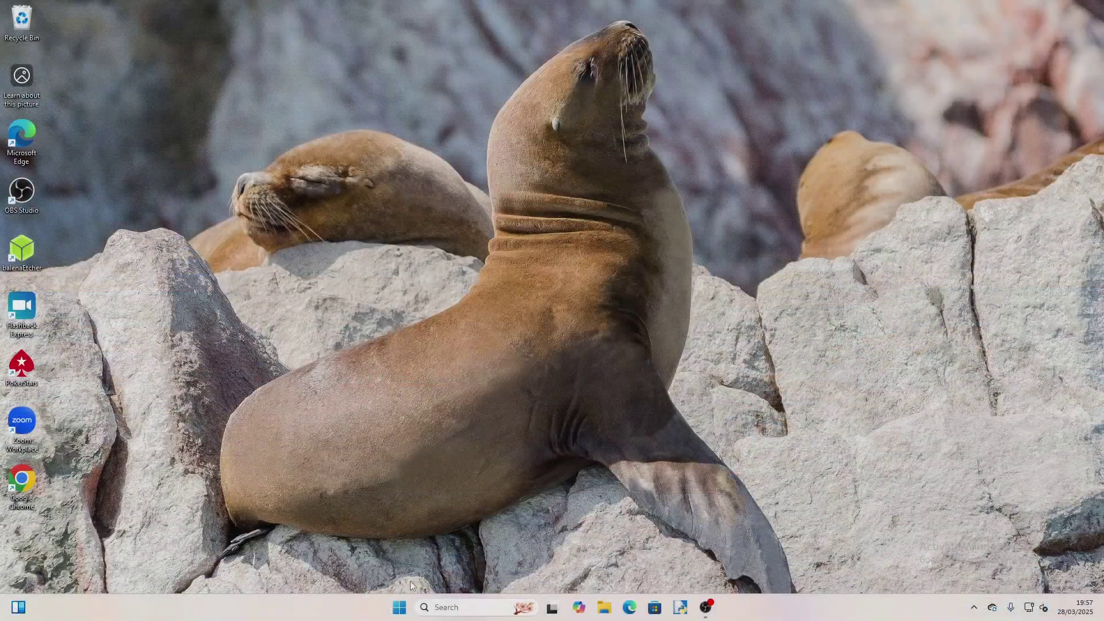
Step: Launch Windows PowerShell from Start and run wsl --install
{"action": "left_click", "coordinate": [397, 610]}
{"action": "type", "text": "powershell"}
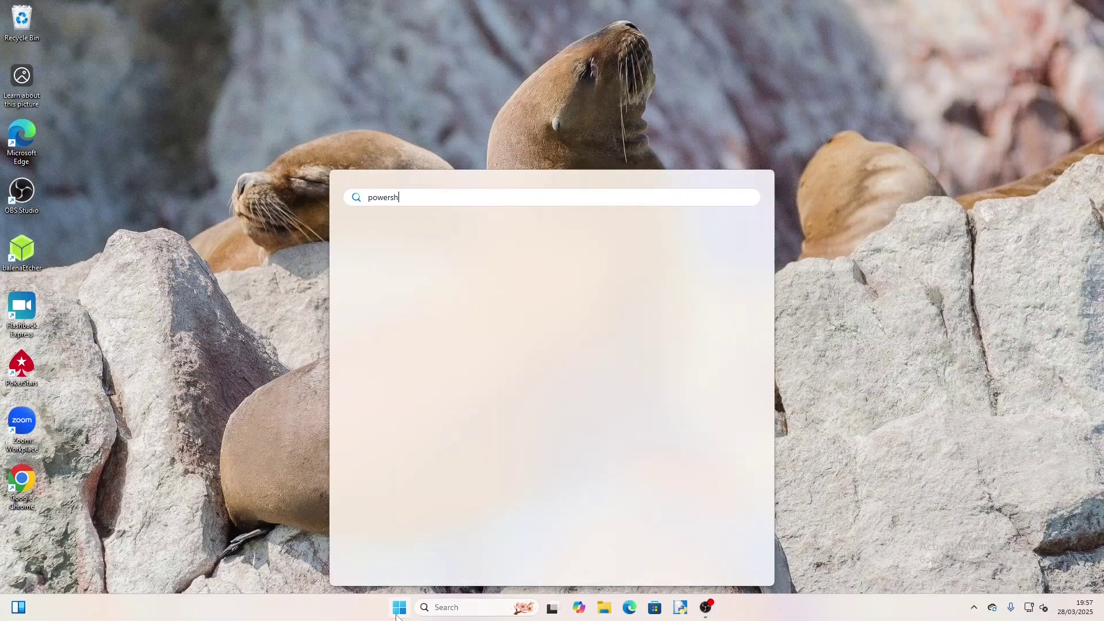
{"action": "left_click", "coordinate": [424, 286]}
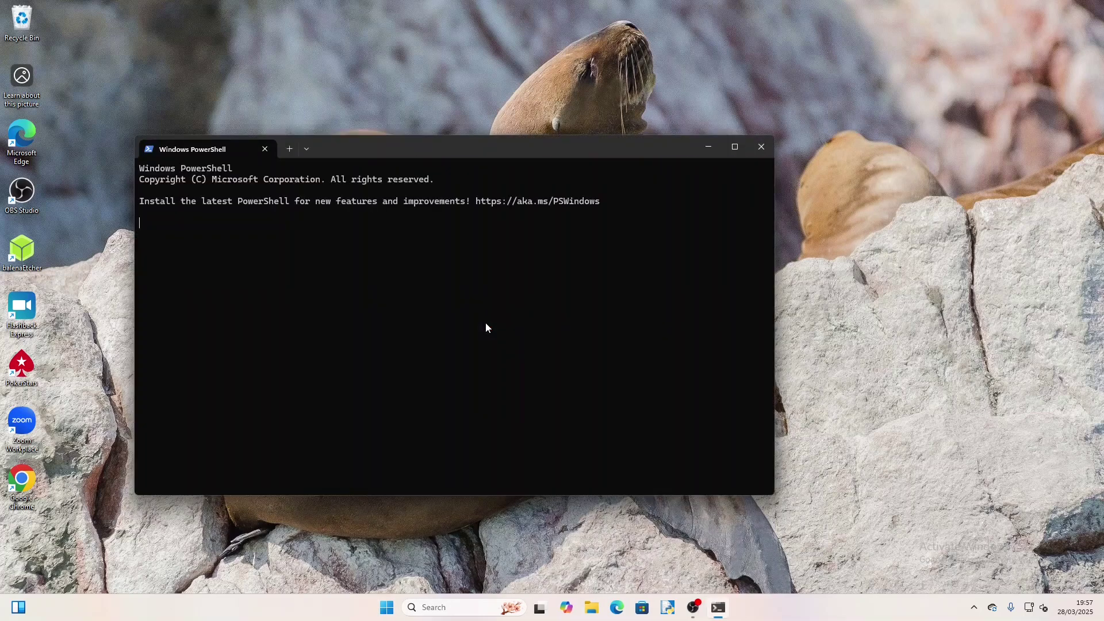
{"action": "type", "text": "wsl --install"}
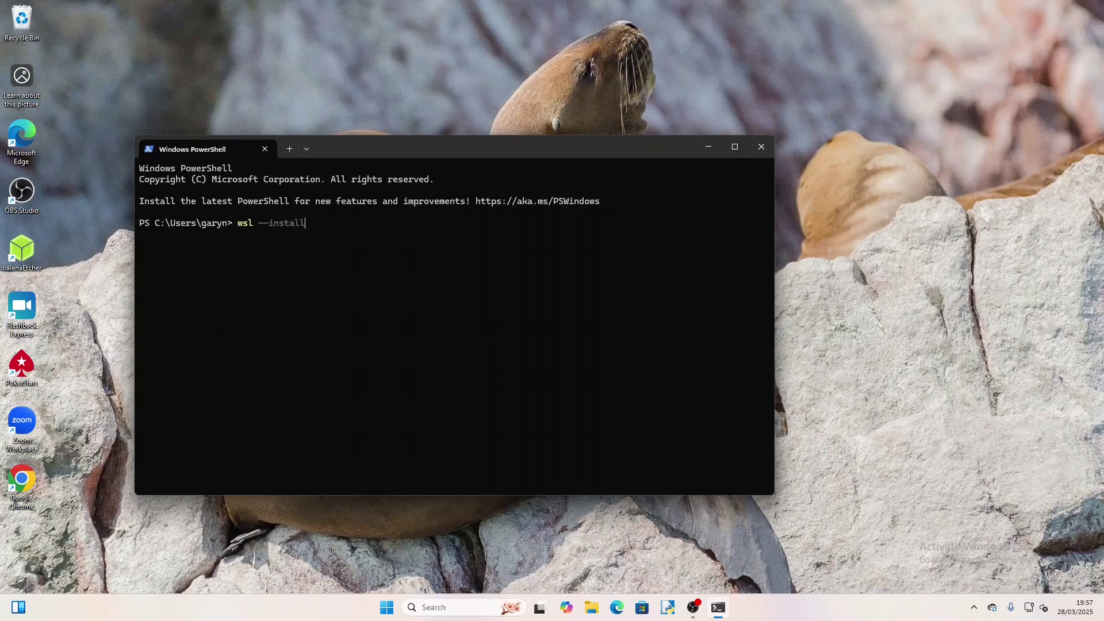
{"action": "key", "text": "Return"}
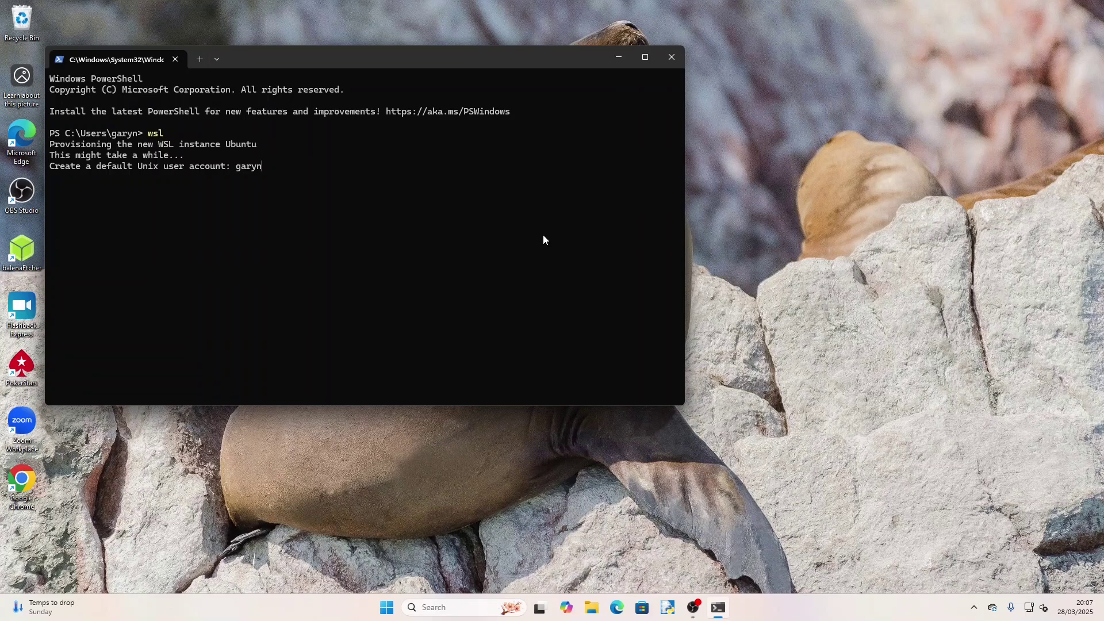
Step: Correct and confirm the Ubuntu Unix username, then enter the new account password
{"action": "key", "text": "BackSpace"}
{"action": "key", "text": "Return"}
{"action": "key", "text": "Return"}
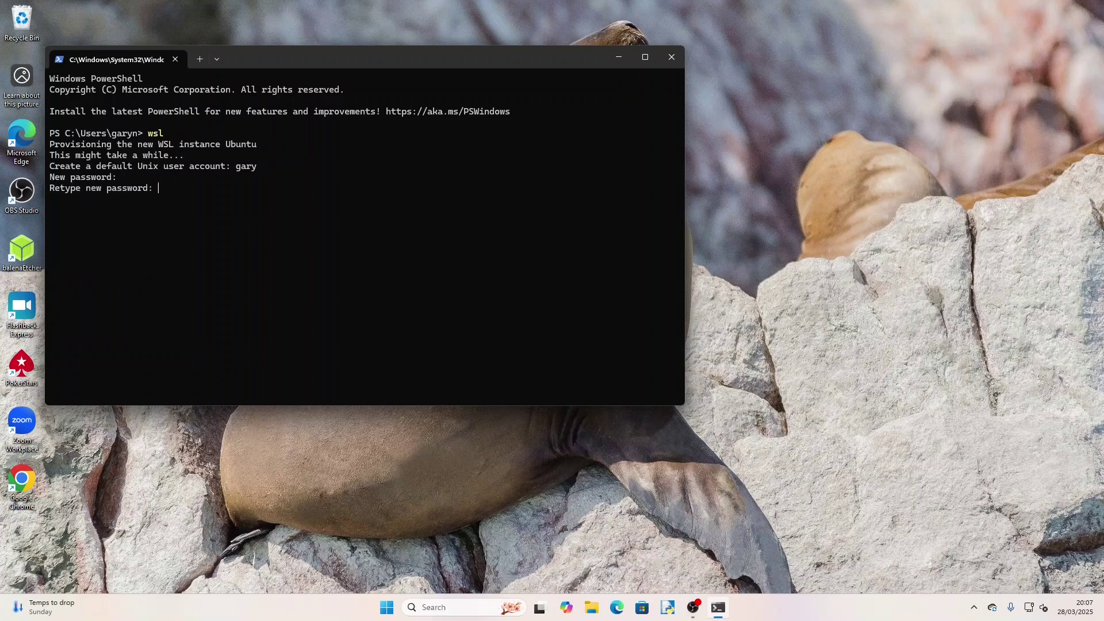
{"action": "key", "text": "Return"}
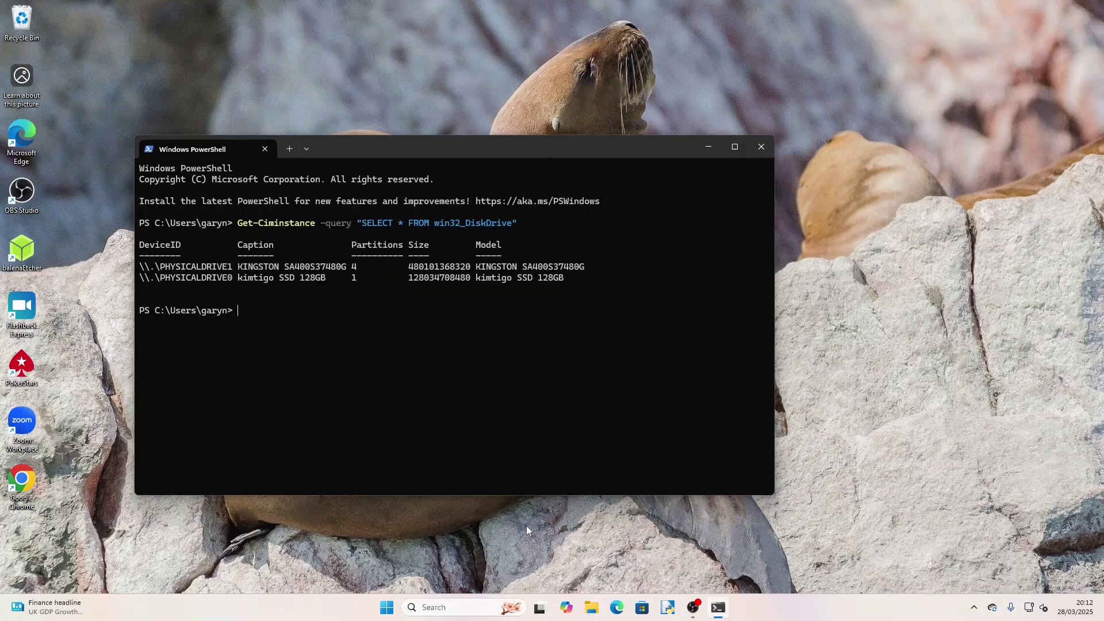
Step: Type wsl --mount \\.\PHYSICALDRIVE1 --partition, then search Start for Disk Management
{"action": "type", "text": "wsl --mount \\\\.\\PHYSICALDRIVE1 --partition"}
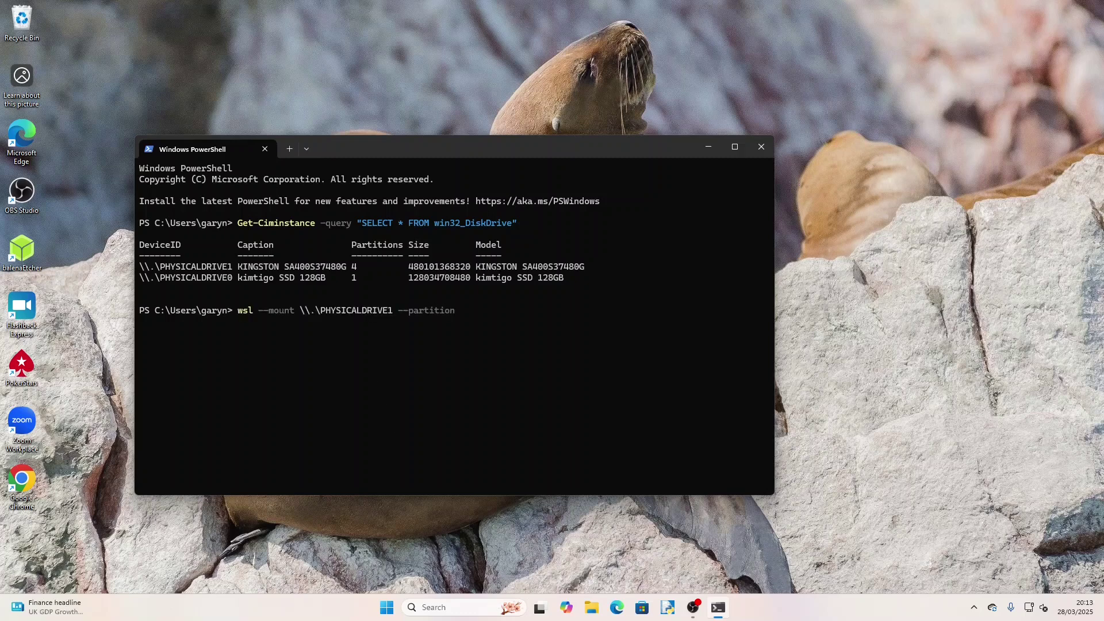
{"action": "left_click", "coordinate": [387, 607]}
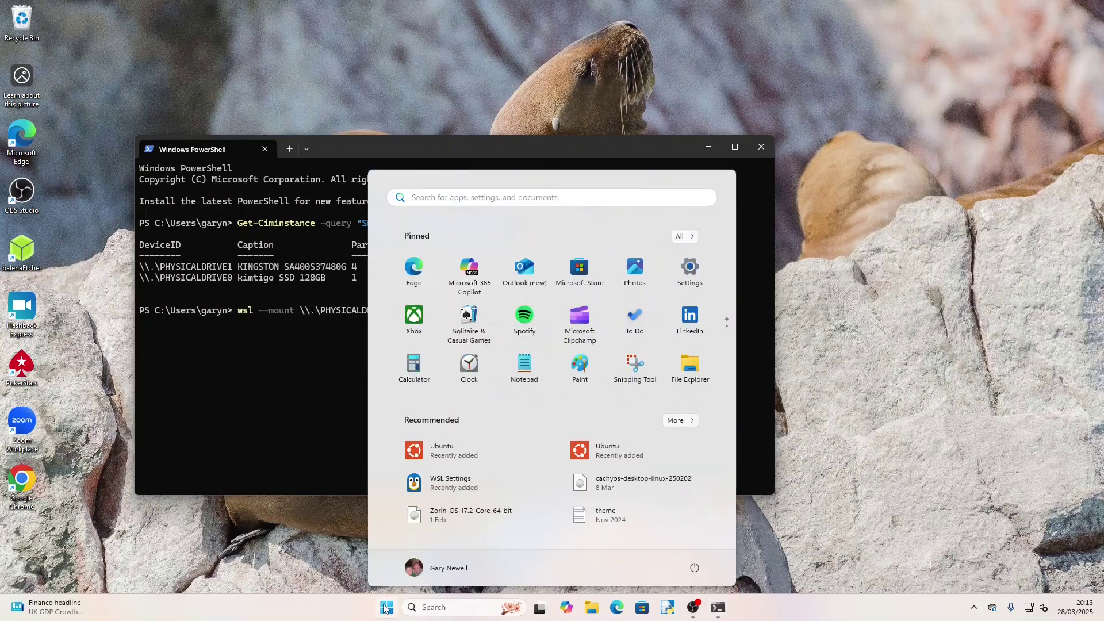
{"action": "type", "text": "diskp"}
{"action": "key", "text": "BackSpace"}
Step: Launch Disk Management via diskmgmt, check the disk's partitions, and close it
{"action": "type", "text": "m"}
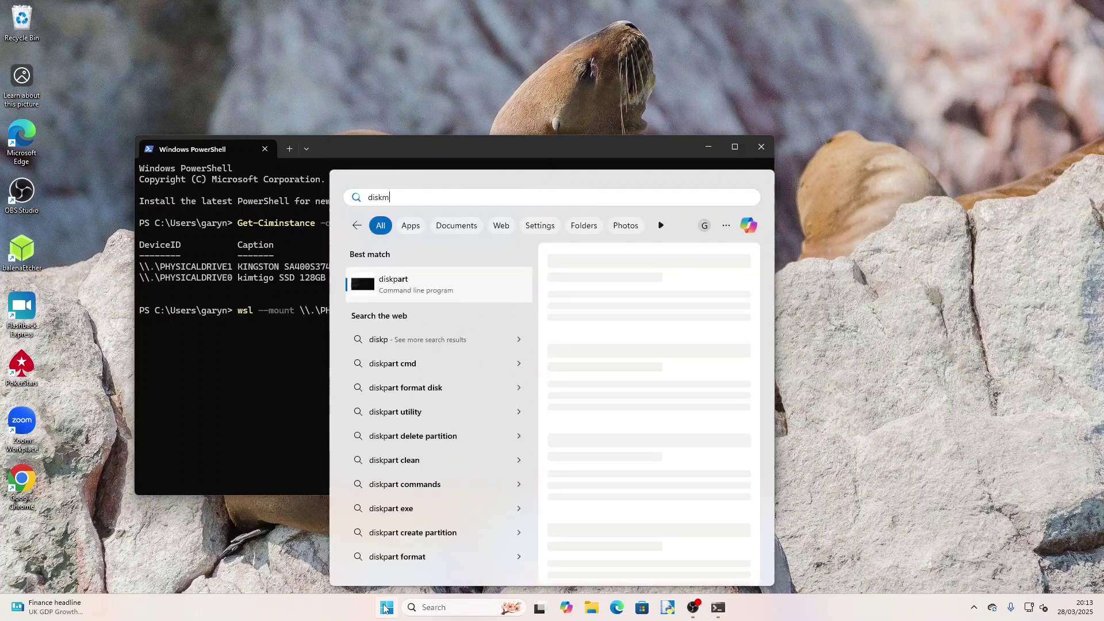
{"action": "type", "text": "gmt.m"}
{"action": "key", "text": "Return"}
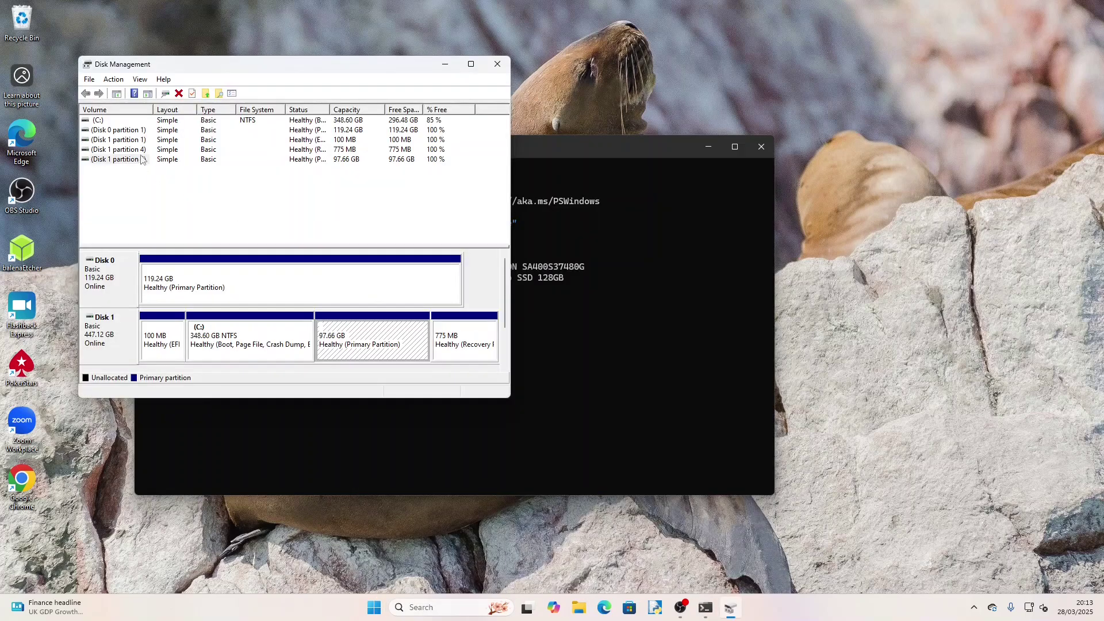
{"action": "left_click", "coordinate": [497, 64]}
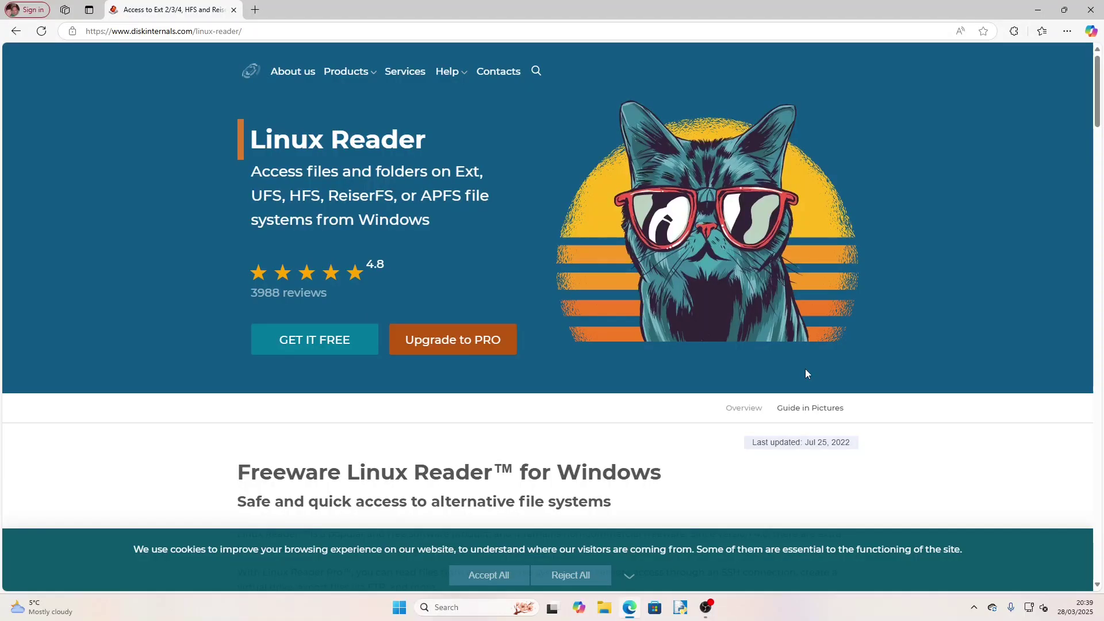
Step: Download Linux Reader via GET IT FREE and run its setup through Next and Install
{"action": "left_click", "coordinate": [328, 344]}
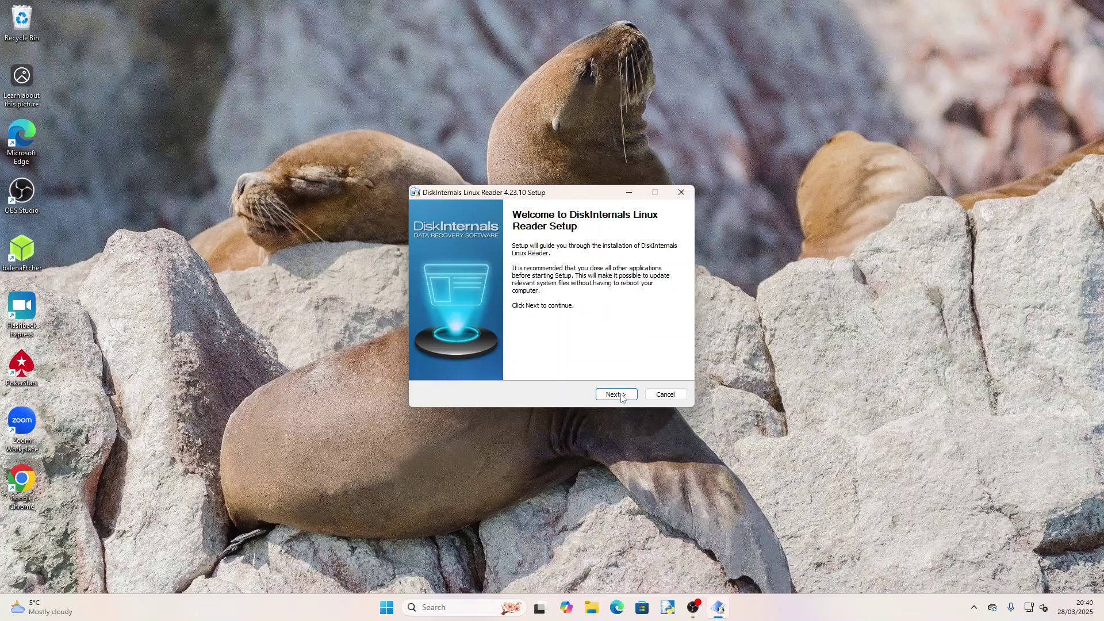
{"action": "left_click", "coordinate": [614, 394]}
{"action": "left_click", "coordinate": [616, 395]}
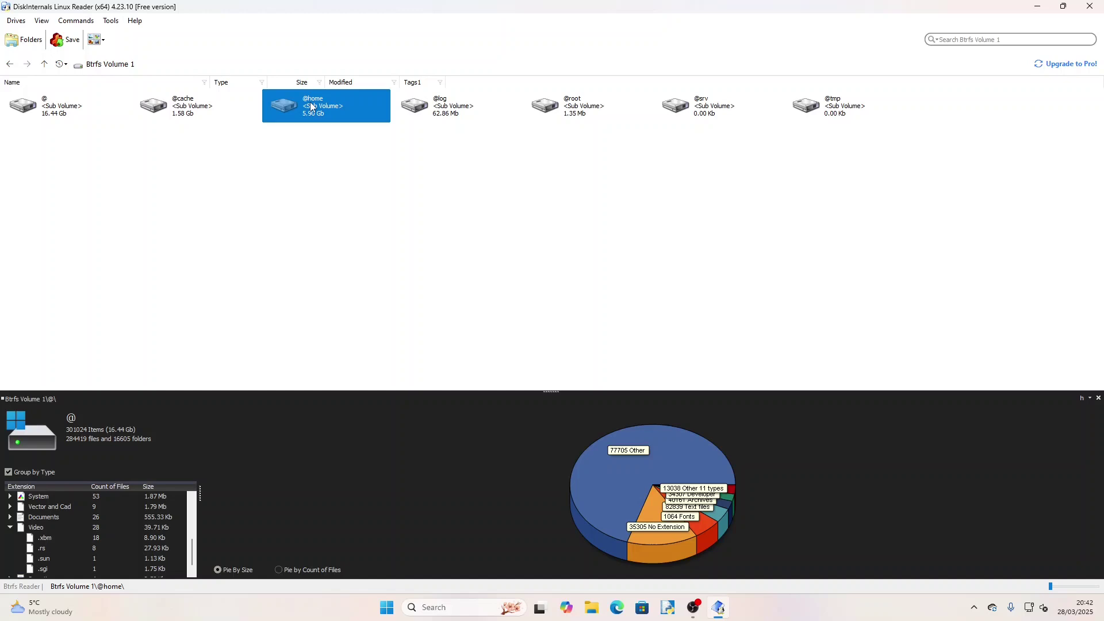
{"action": "double_click", "coordinate": [311, 107]}
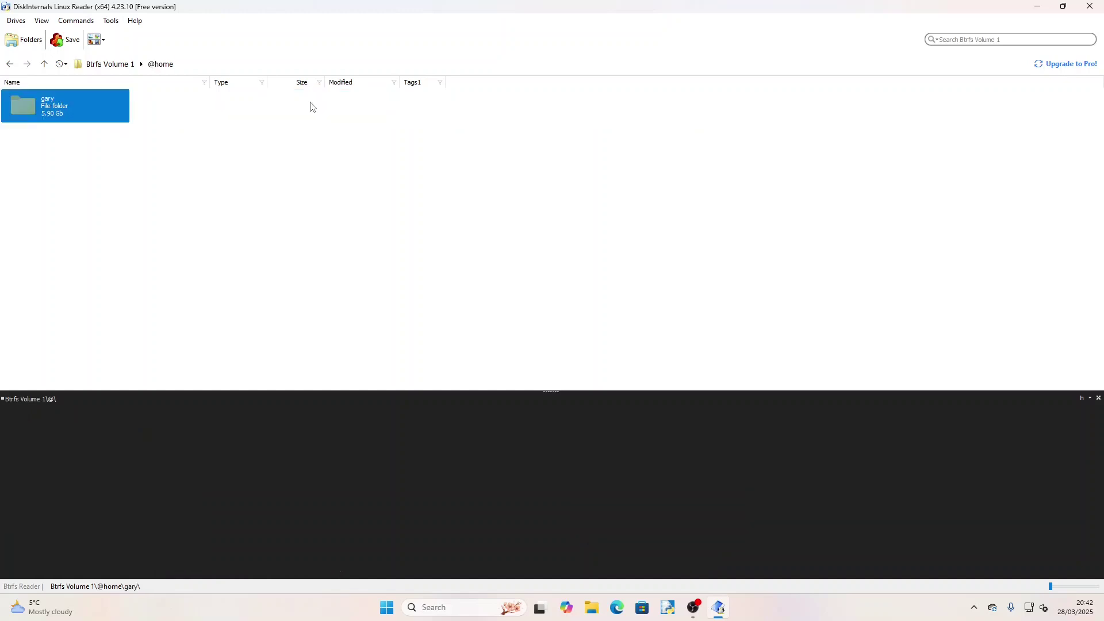
{"action": "left_click", "coordinate": [95, 102]}
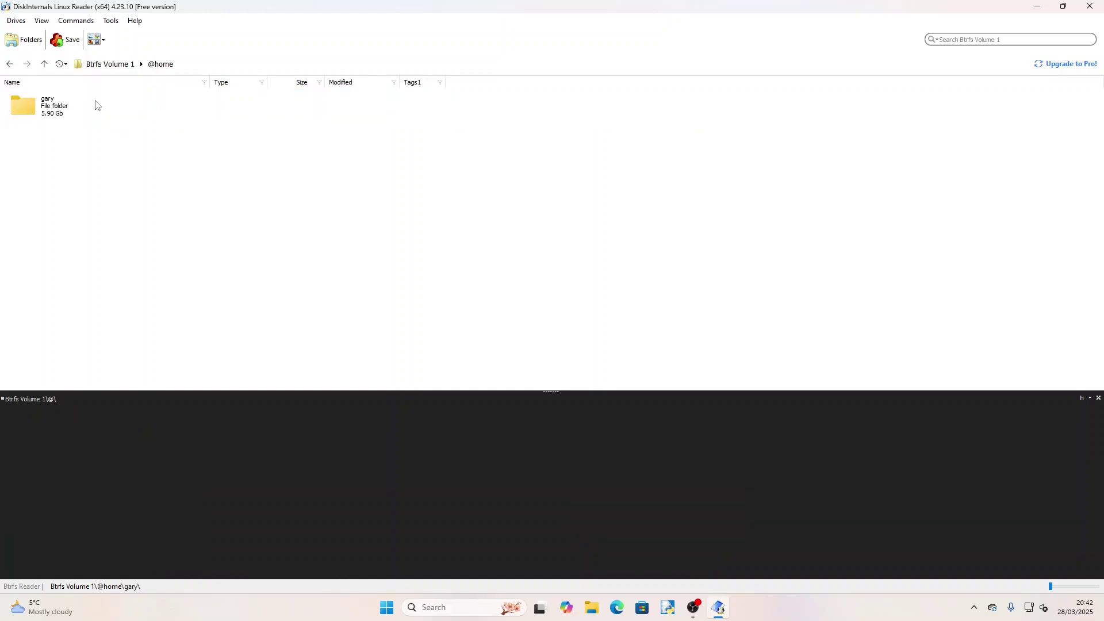
{"action": "left_click", "coordinate": [39, 111]}
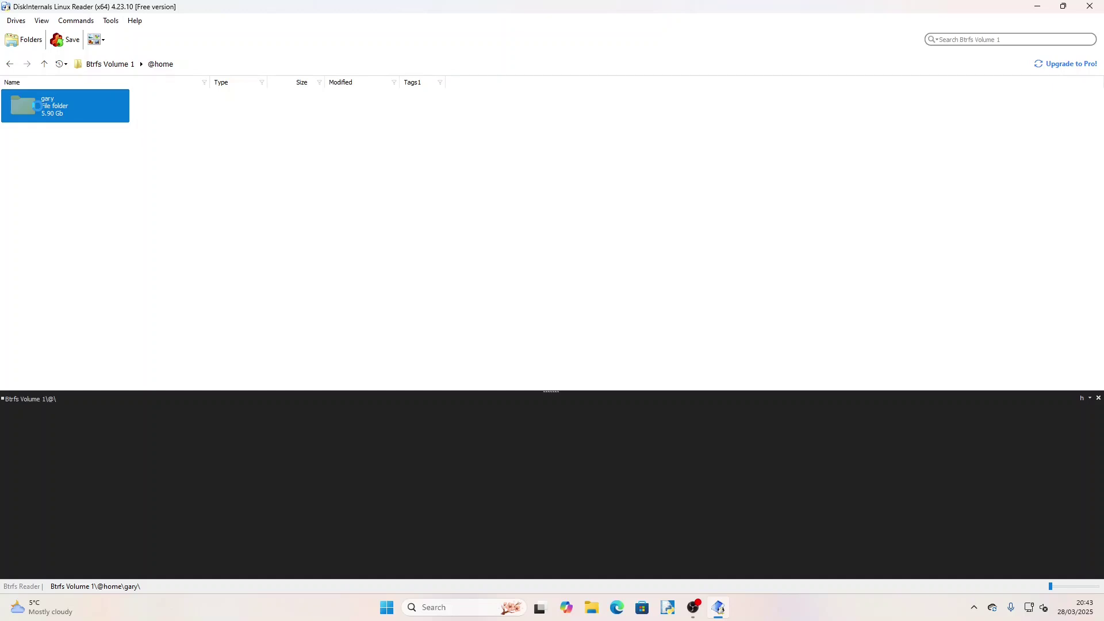
{"action": "double_click", "coordinate": [37, 105]}
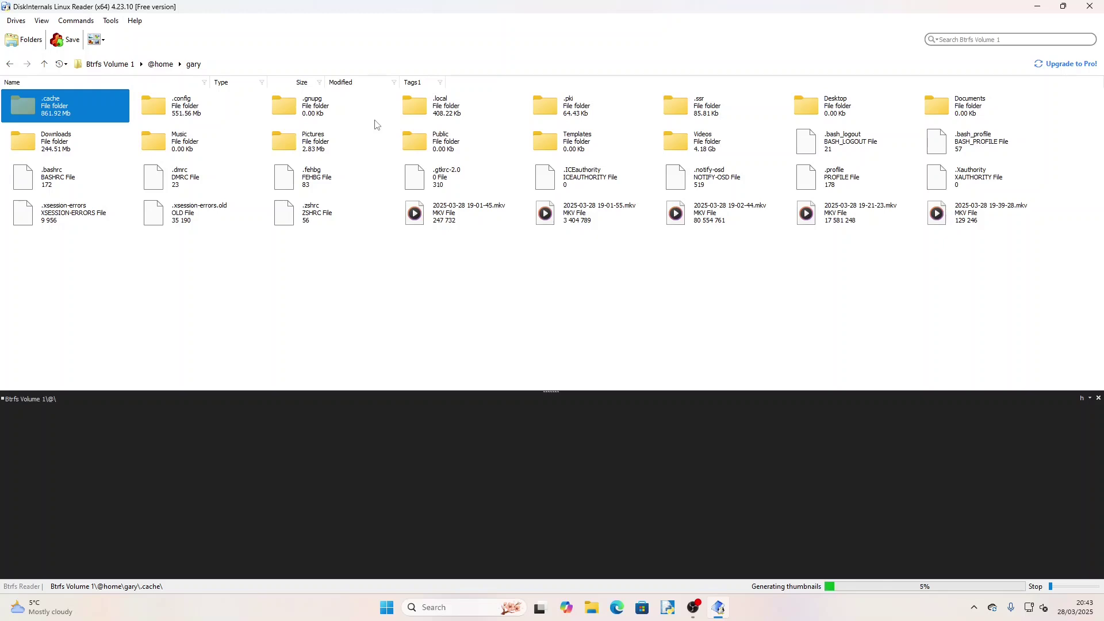
{"action": "key", "text": "alt+F4"}
{"action": "key", "text": "super"}
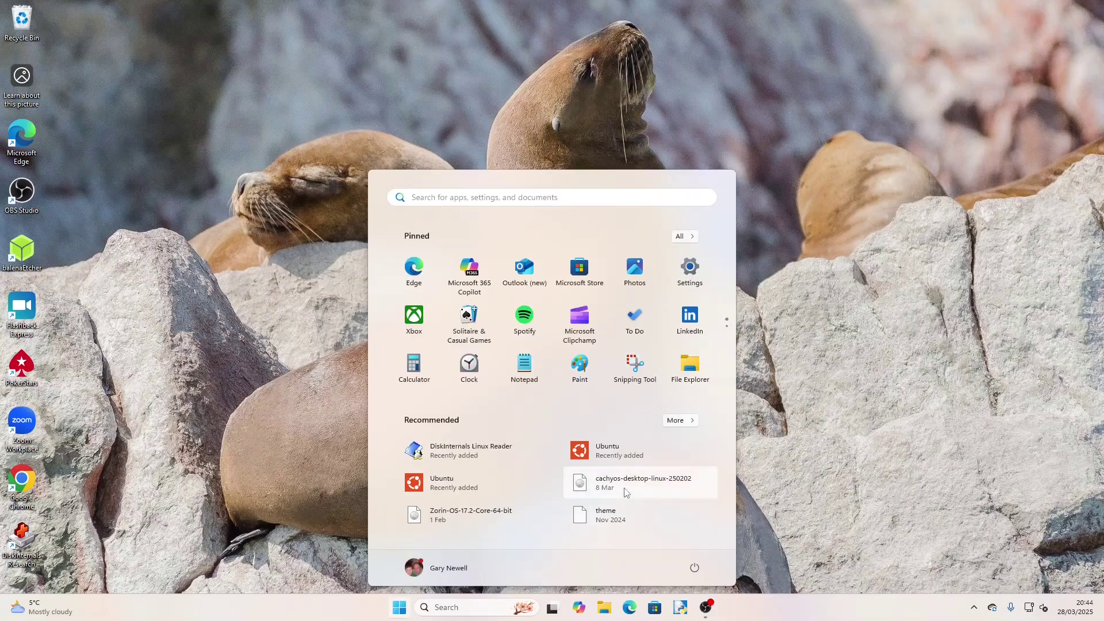
Step: Restart into Linux and confirm with lsblk that sdb3 is mounted at /mnt/windows
{"action": "left_click", "coordinate": [695, 567]}
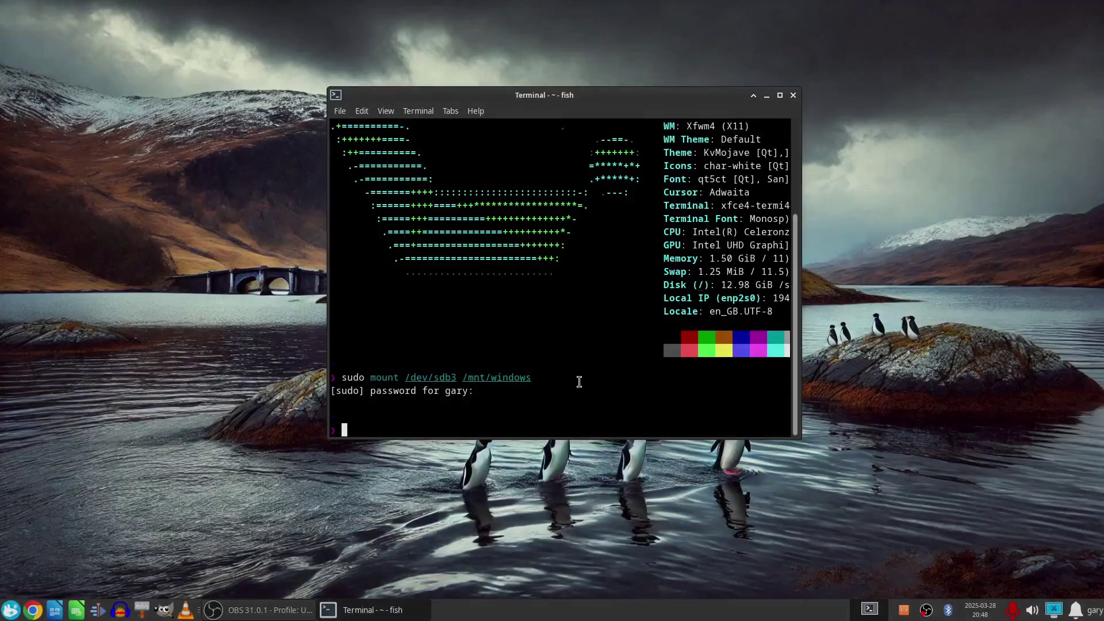
{"action": "type", "text": "lsblk"}
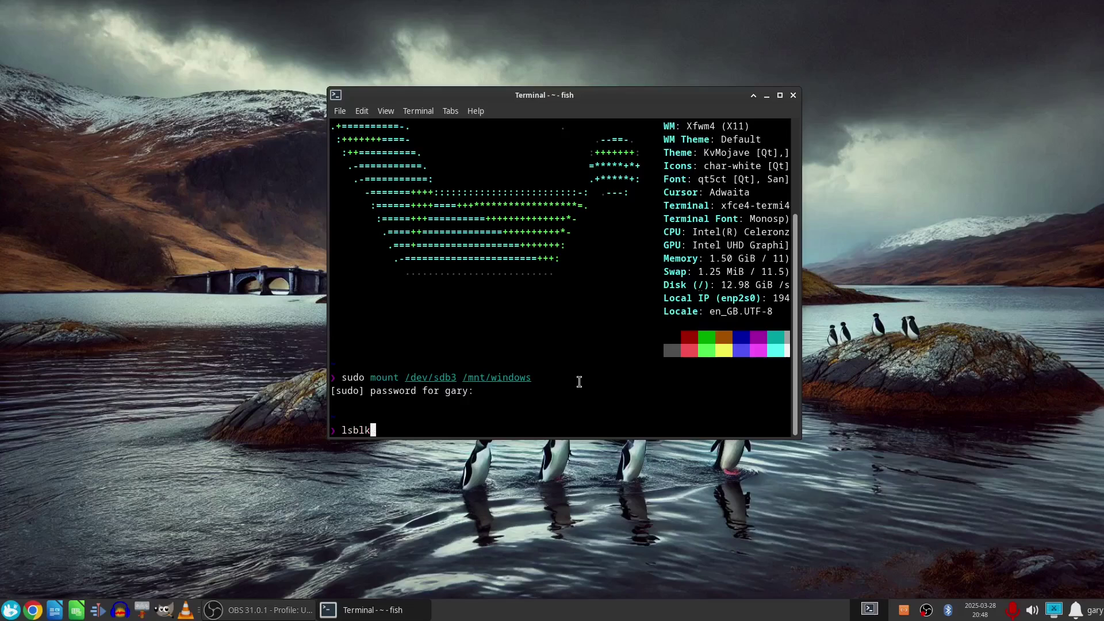
{"action": "key", "text": "Return"}
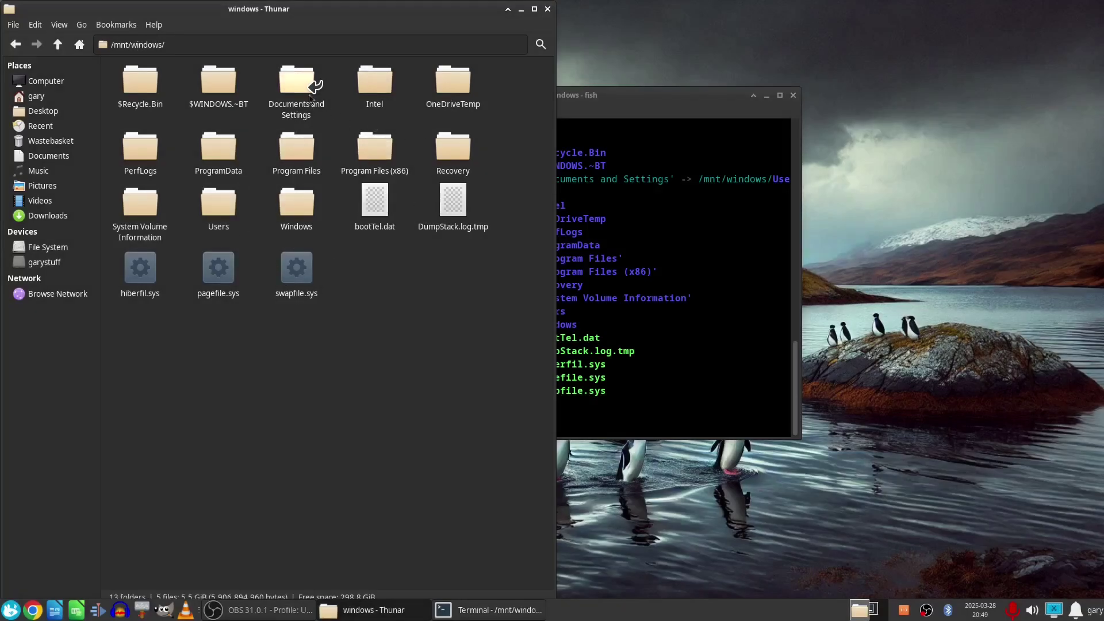
Step: Open Documents and Settings, the user profile, then My Documents, and close Thunar
{"action": "double_click", "coordinate": [308, 86]}
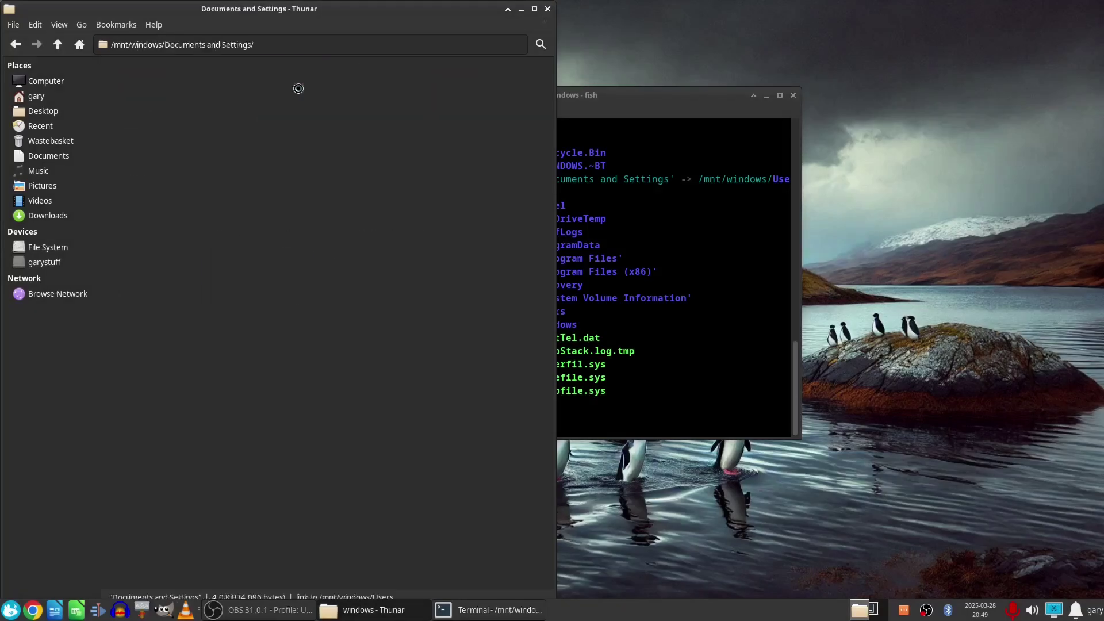
{"action": "double_click", "coordinate": [385, 86]}
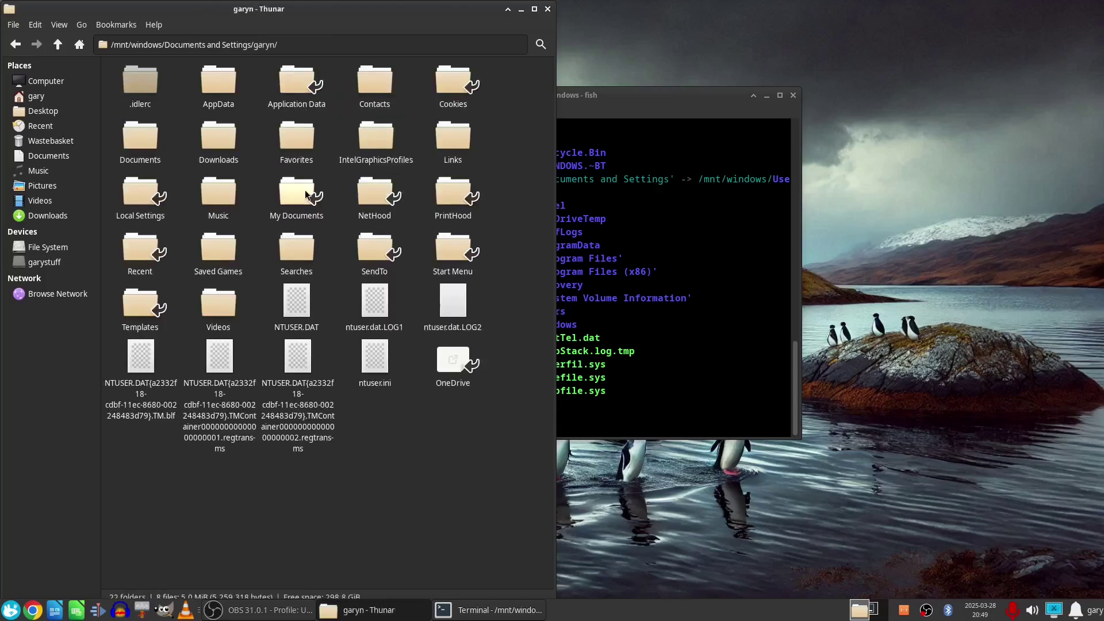
{"action": "double_click", "coordinate": [304, 190]}
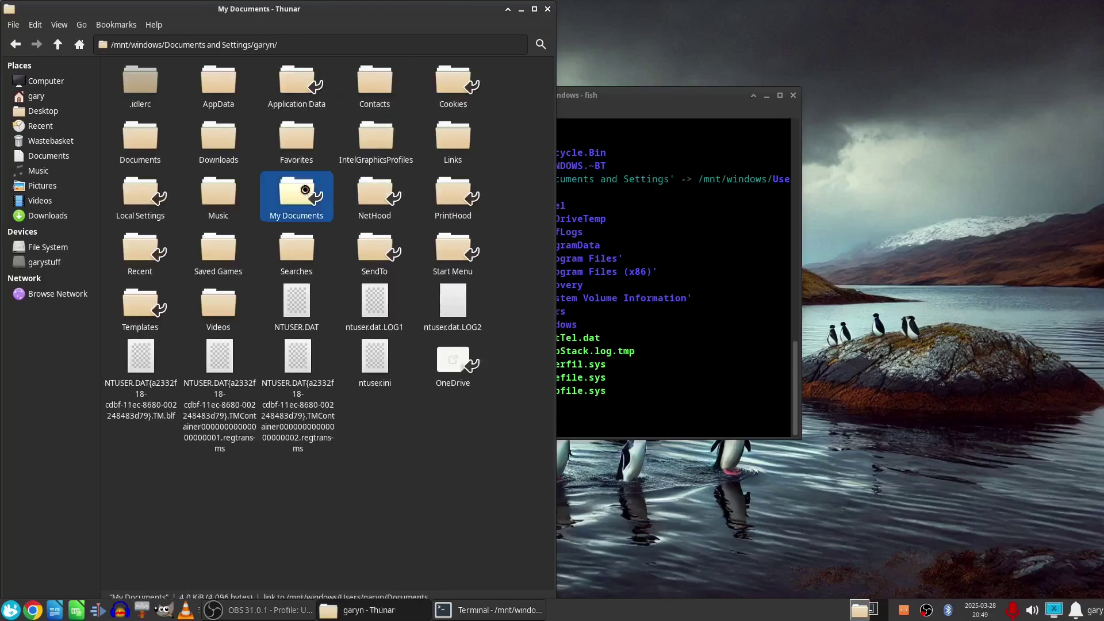
{"action": "left_click", "coordinate": [547, 9]}
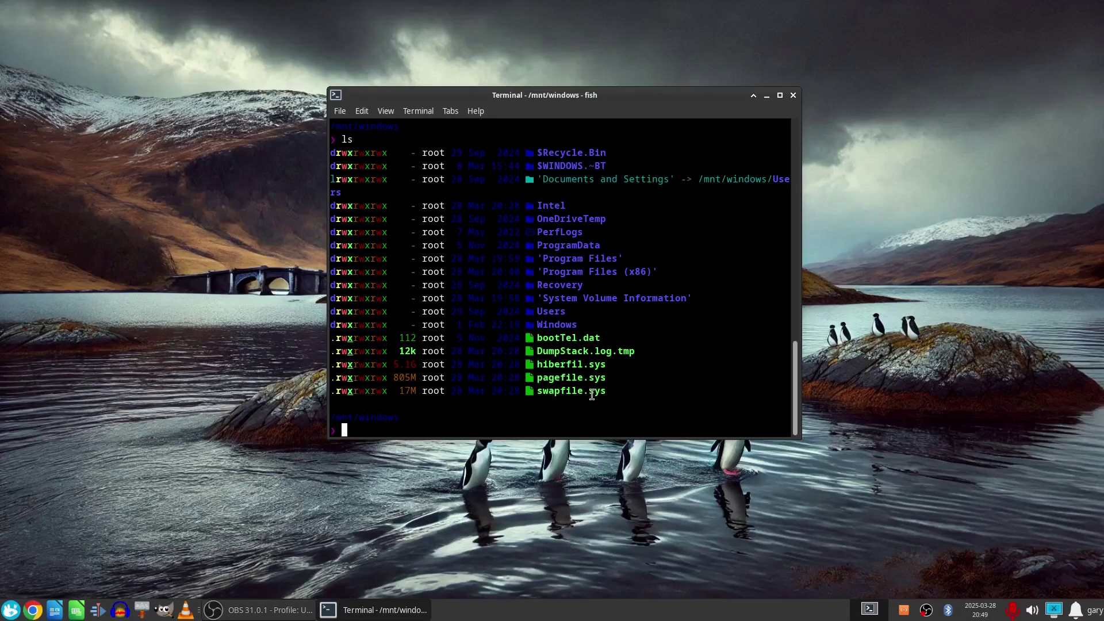
Step: Review the partitions on the 480 GB and 128 GB disks, including the 813 MB NTFS recovery partition
{"action": "left_click", "coordinate": [794, 96]}
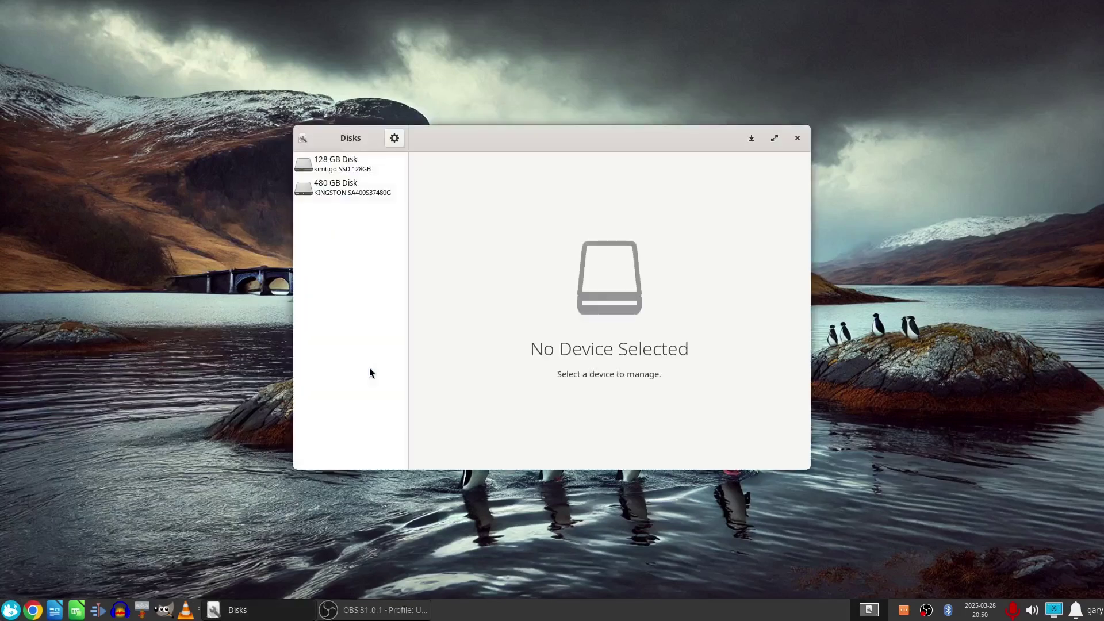
{"action": "left_click", "coordinate": [341, 191]}
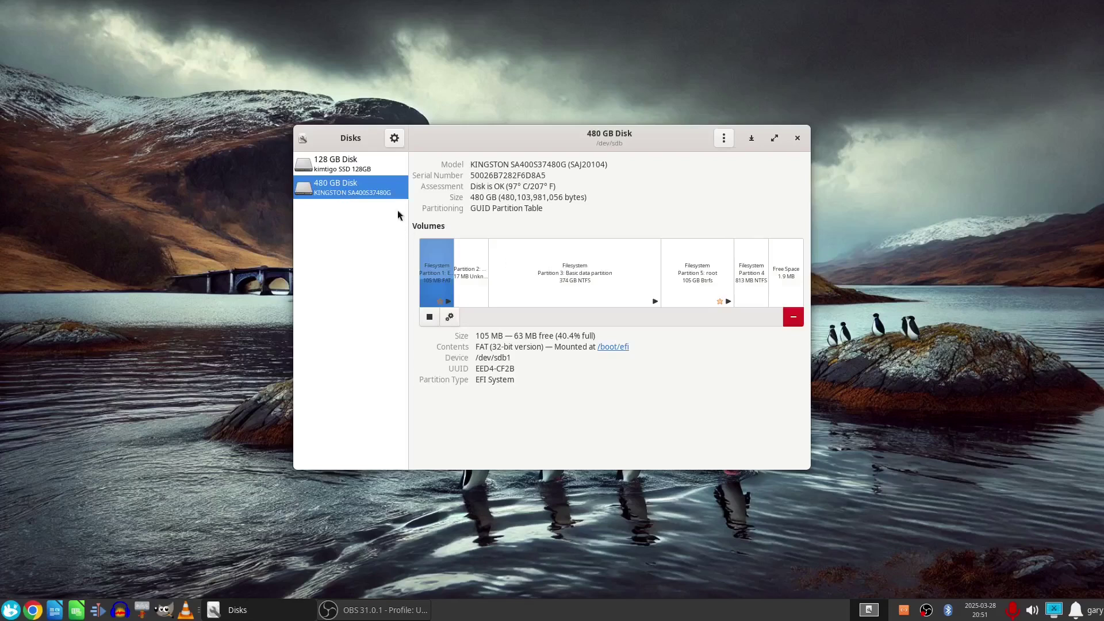
{"action": "left_click", "coordinate": [348, 161]}
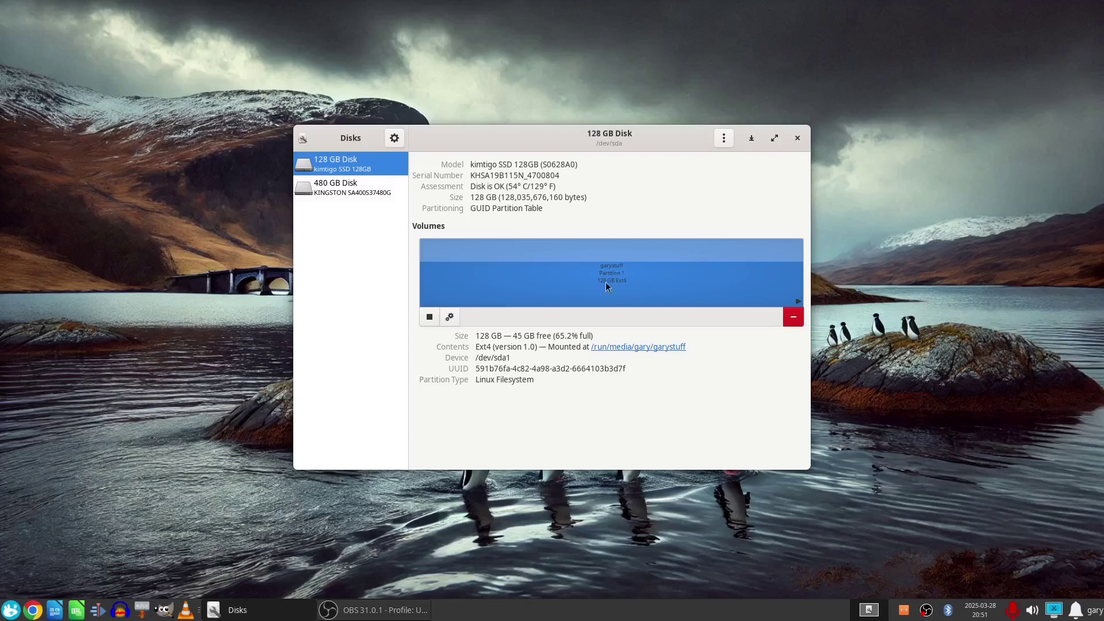
{"action": "left_click", "coordinate": [326, 195]}
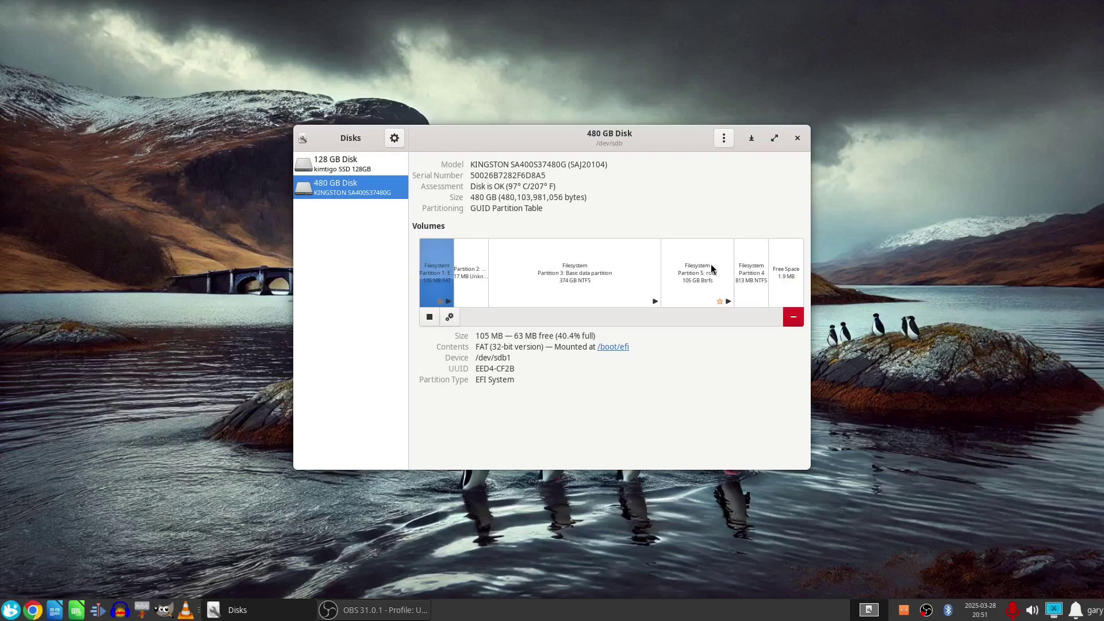
{"action": "left_click", "coordinate": [750, 275]}
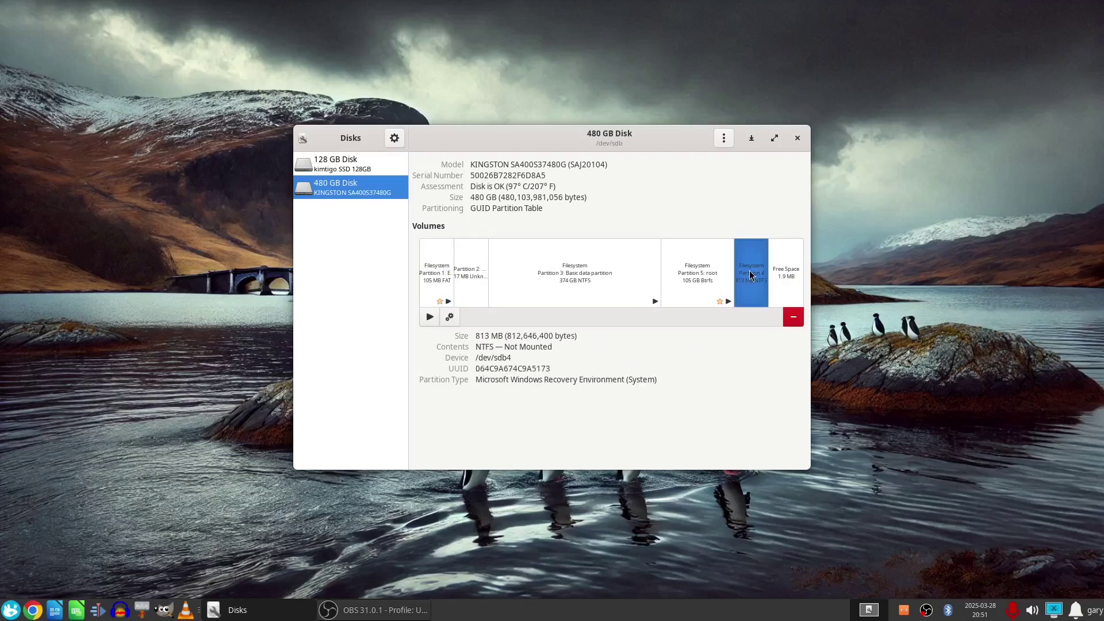
Step: Unmount the 128 GB disk's ext4 partition /dev/sda1 so it shows Not Mounted
{"action": "key", "text": "Up"}
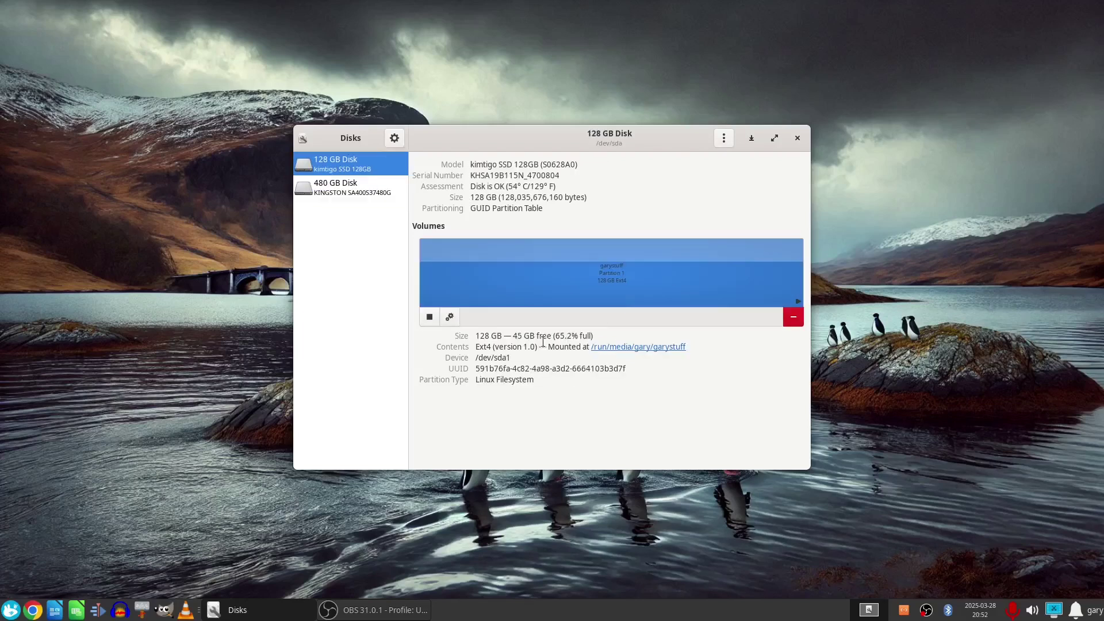
{"action": "left_click", "coordinate": [431, 316]}
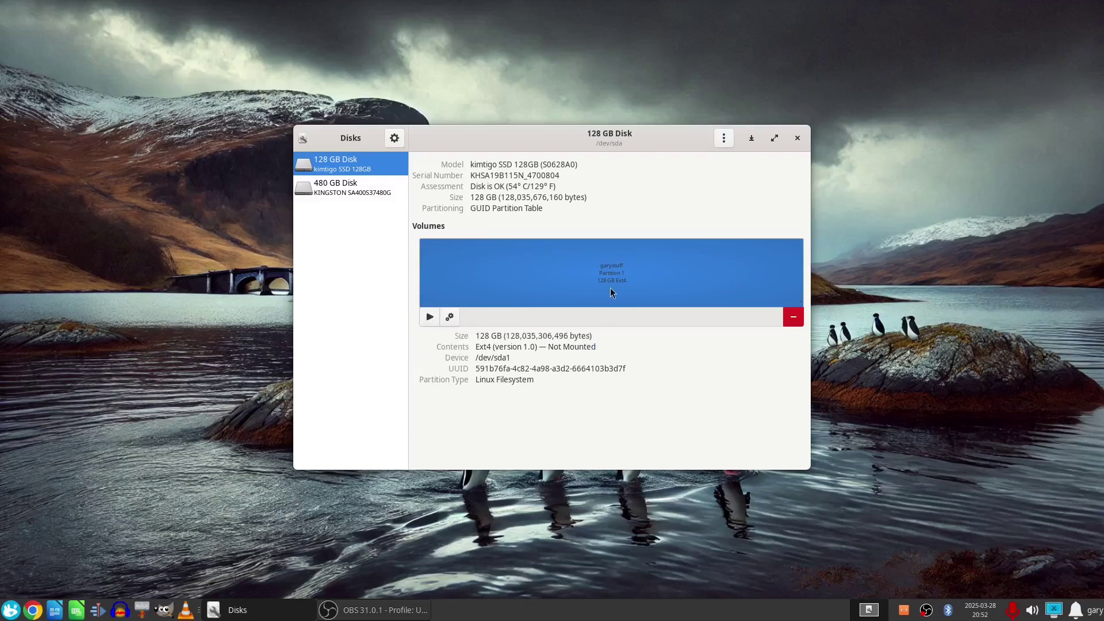
{"action": "left_click", "coordinate": [457, 322]}
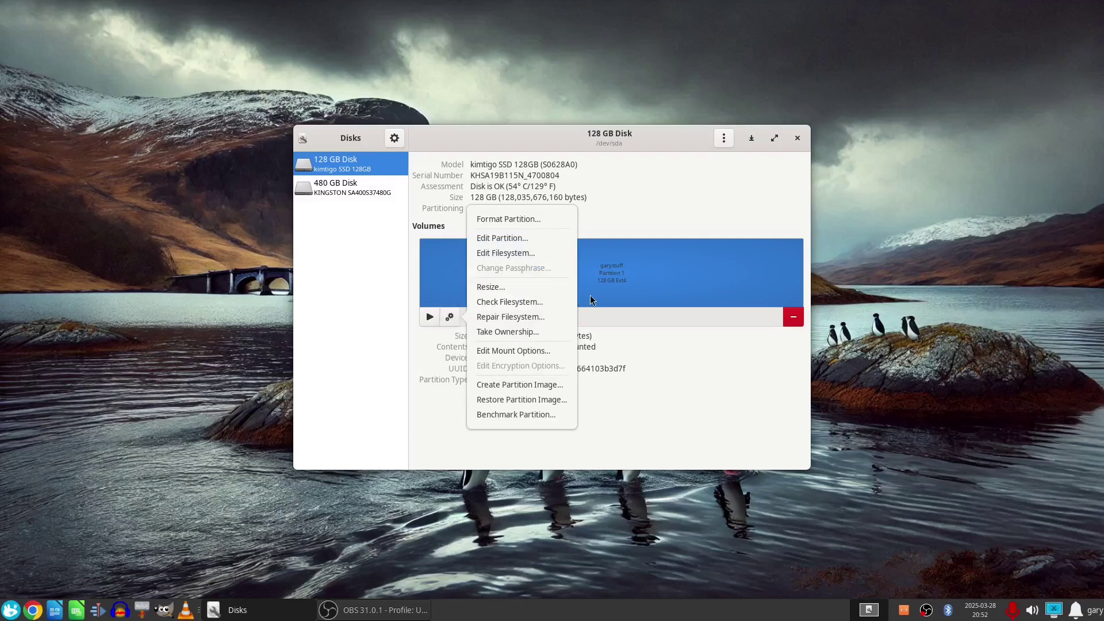
Step: Resize /dev/sda1 to 100 GB with administrator authentication, leaving 28 GB free after it
{"action": "left_click", "coordinate": [515, 287]}
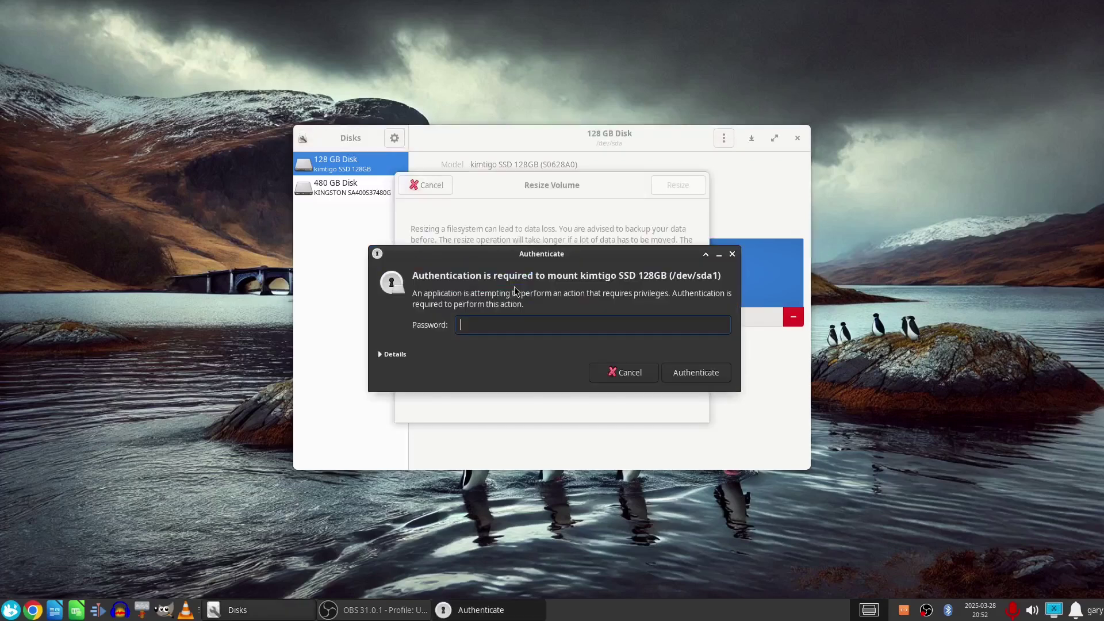
{"action": "type", "text": "••••••••••"}
{"action": "key", "text": "Return"}
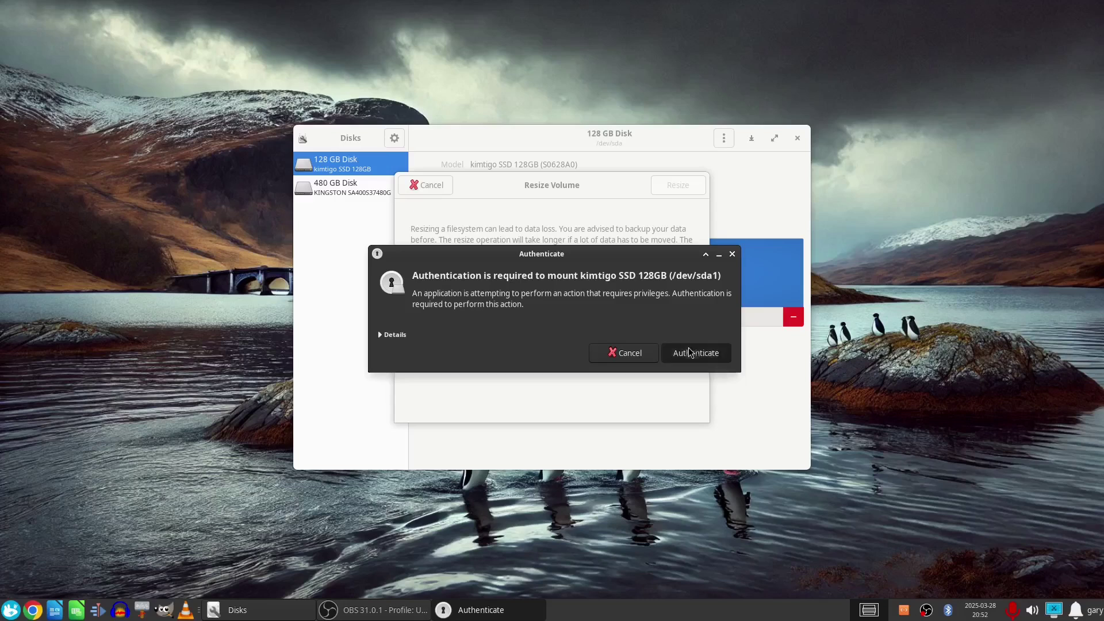
{"action": "left_click_drag", "start_coordinate": [689, 298], "coordinate": [637, 298]}
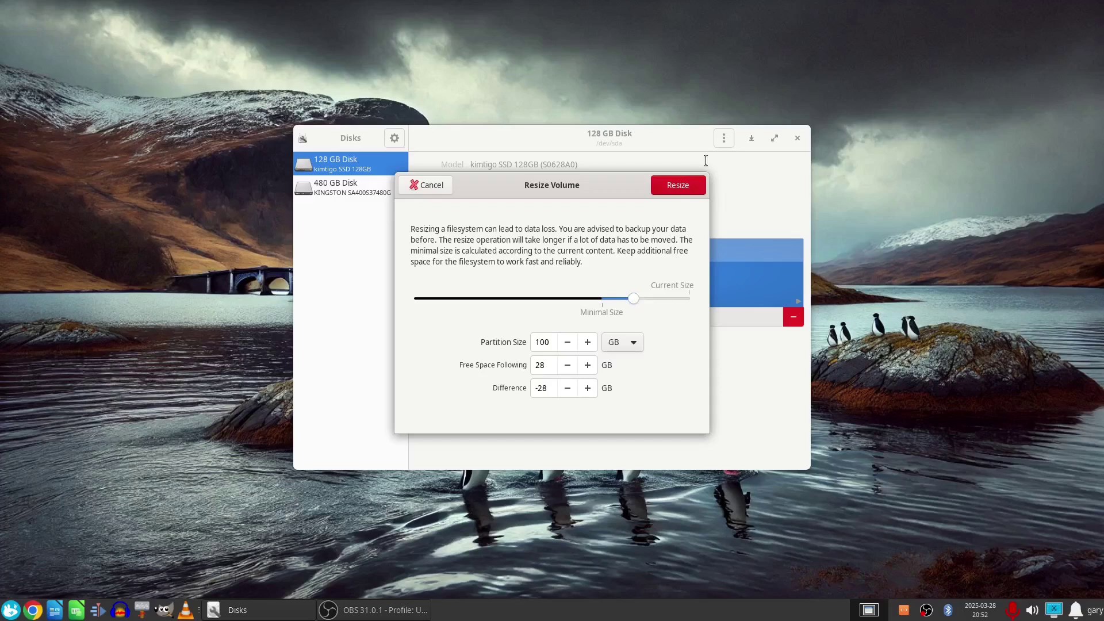
{"action": "left_click", "coordinate": [675, 191]}
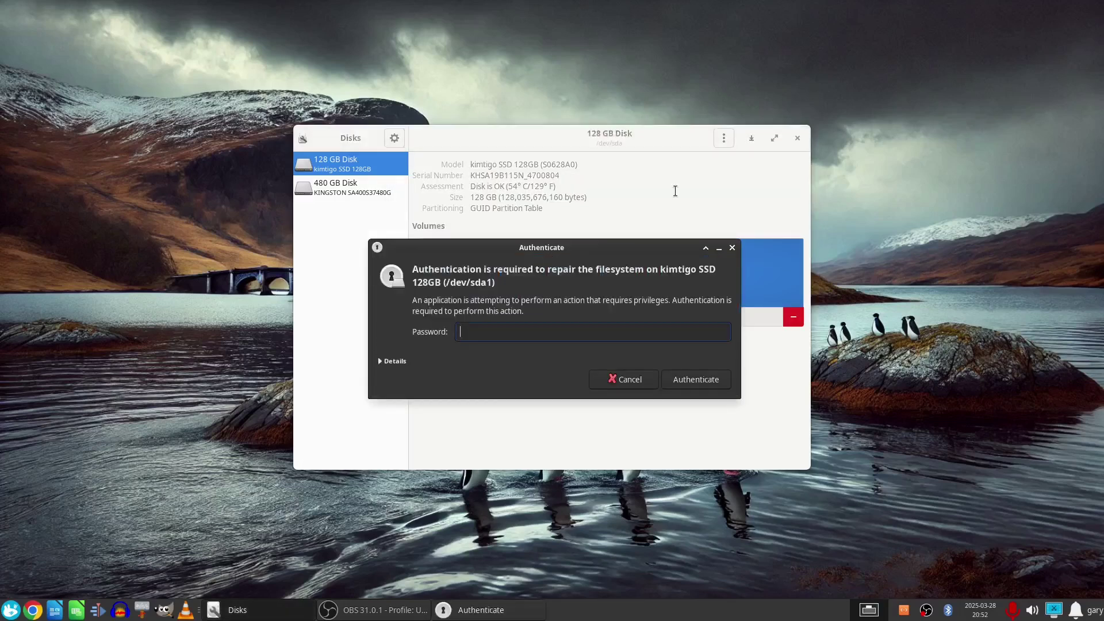
{"action": "type", "text": "••••••••"}
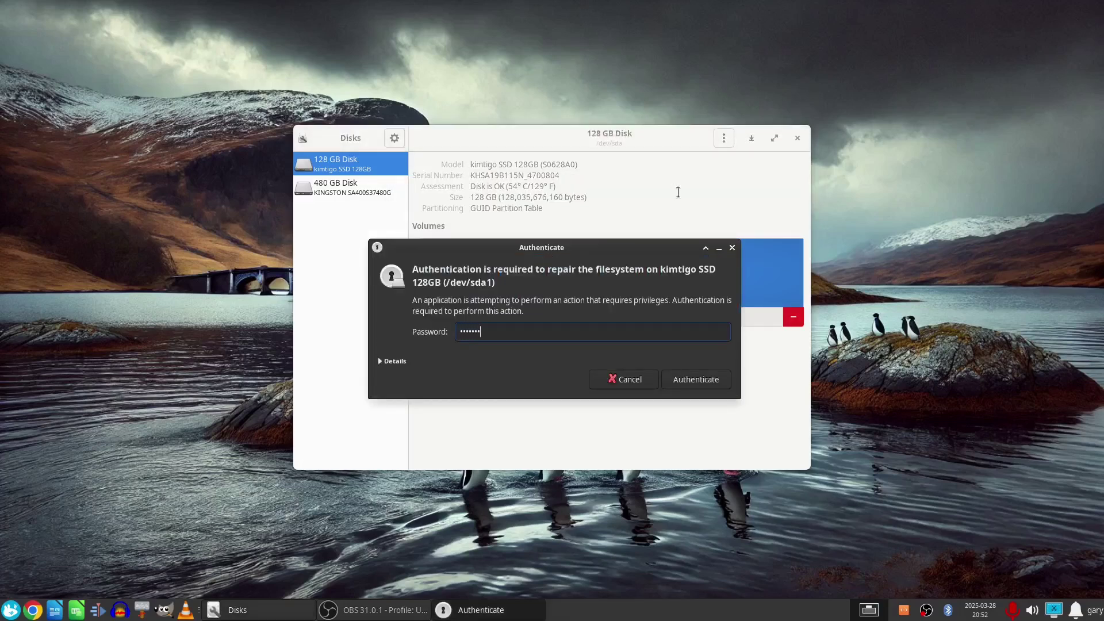
{"action": "key", "text": "Return"}
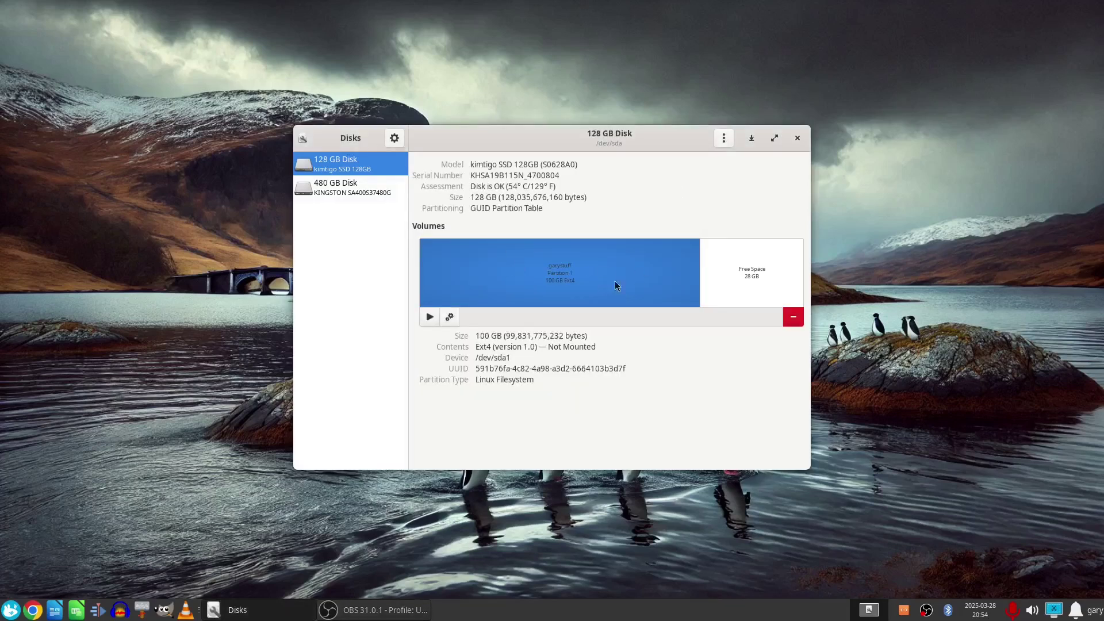
Step: Create a full-size 28.2 GB FAT partition named shareddata in the free space
{"action": "left_click", "coordinate": [746, 283]}
{"action": "left_click", "coordinate": [426, 318]}
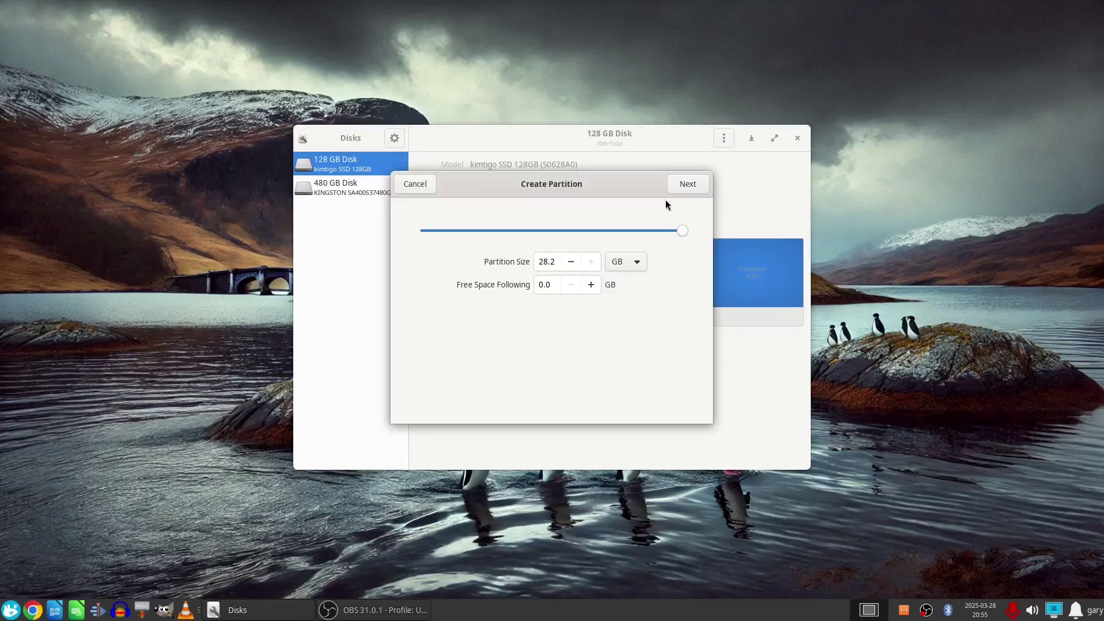
{"action": "left_click", "coordinate": [682, 182]}
{"action": "left_click", "coordinate": [525, 377]}
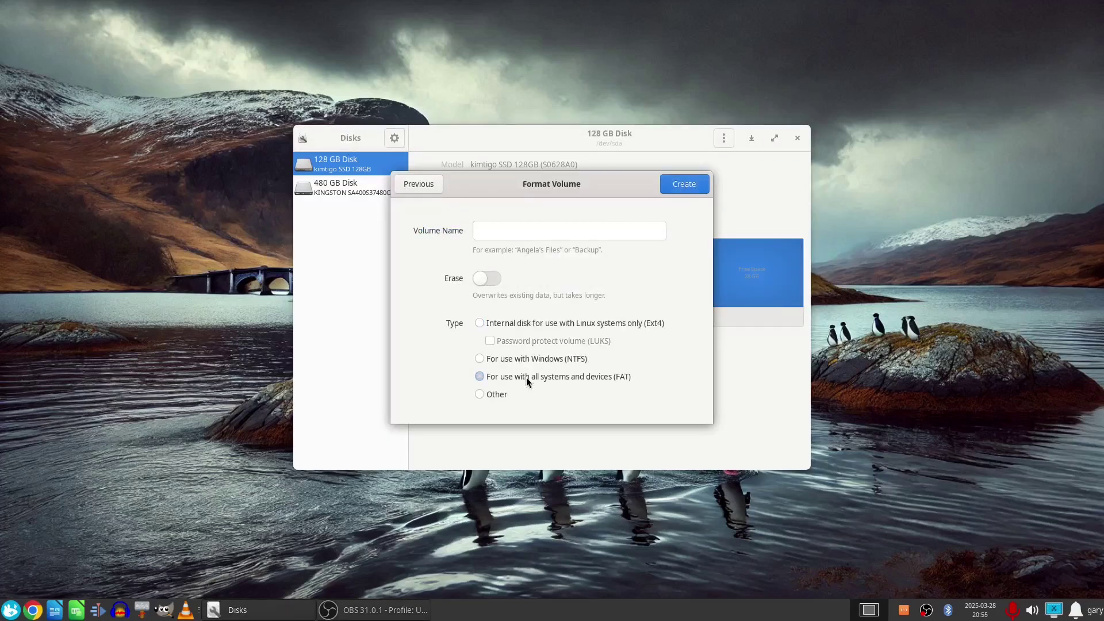
{"action": "left_click", "coordinate": [517, 230]}
{"action": "type", "text": "allsystem"}
{"action": "key", "text": "BackSpace"}
{"action": "key", "text": "BackSpace"}
{"action": "key", "text": "BackSpace"}
{"action": "key", "text": "BackSpace"}
{"action": "key", "text": "BackSpace"}
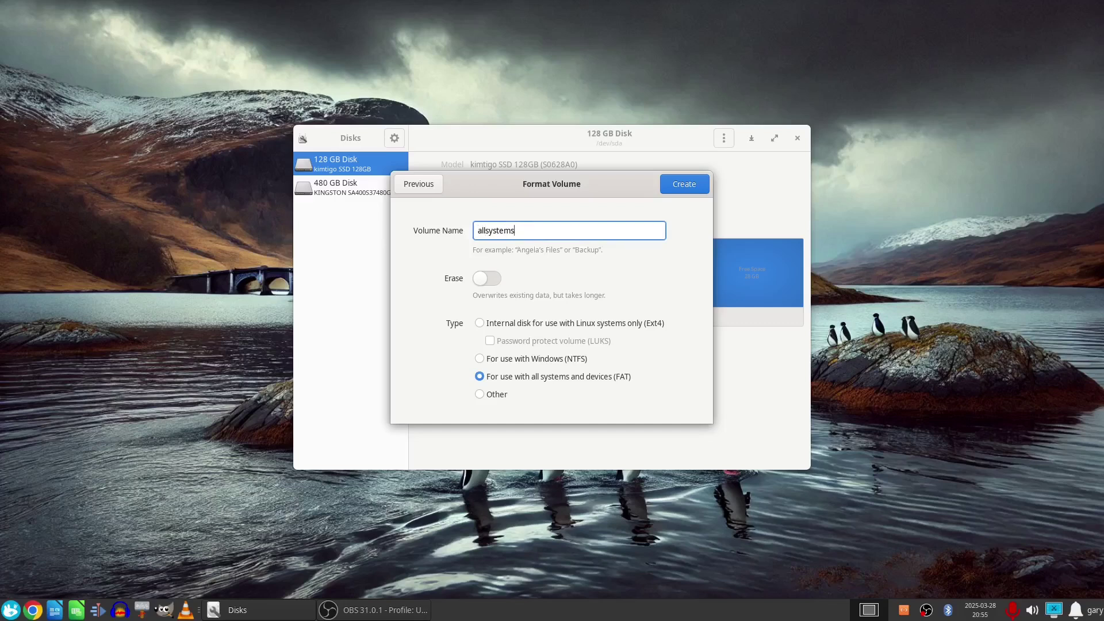
{"action": "key", "text": "BackSpace"}
{"action": "key", "text": "BackSpace"}
{"action": "key", "text": "BackSpace"}
{"action": "key", "text": "BackSpace"}
{"action": "type", "text": "shareddata"}
{"action": "left_click", "coordinate": [692, 191]}
Step: Mount and open the SHAREDDATA partition in the Linux file manager
{"action": "left_click", "coordinate": [798, 138]}
{"action": "left_click", "coordinate": [9, 612]}
{"action": "left_click", "coordinate": [50, 425]}
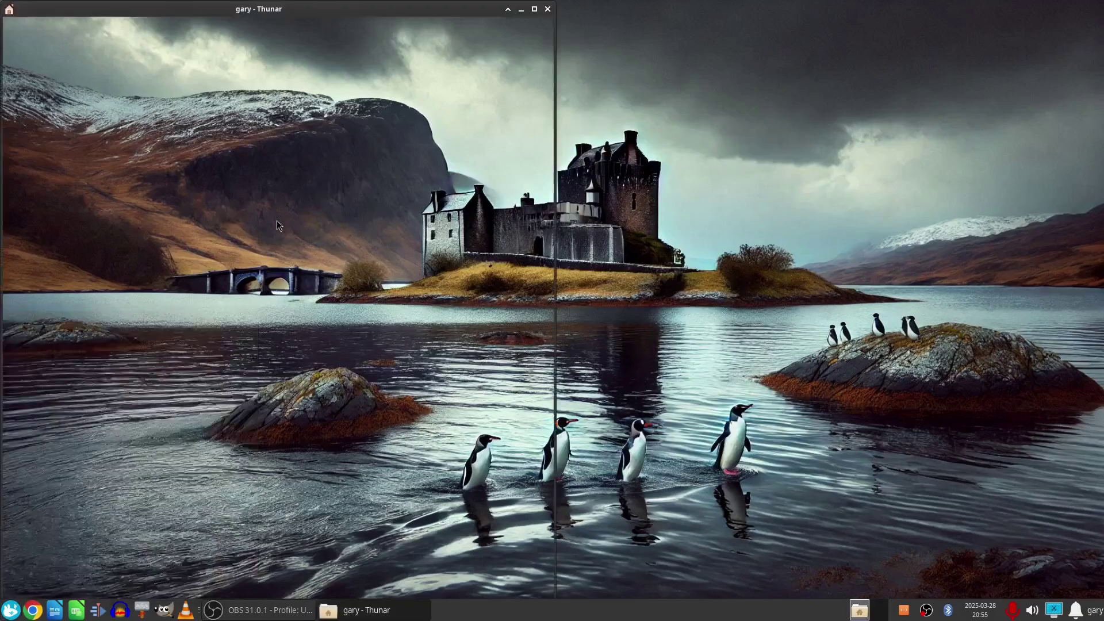
{"action": "left_click", "coordinate": [52, 262]}
{"action": "type", "text": "********"}
{"action": "key", "text": "Return"}
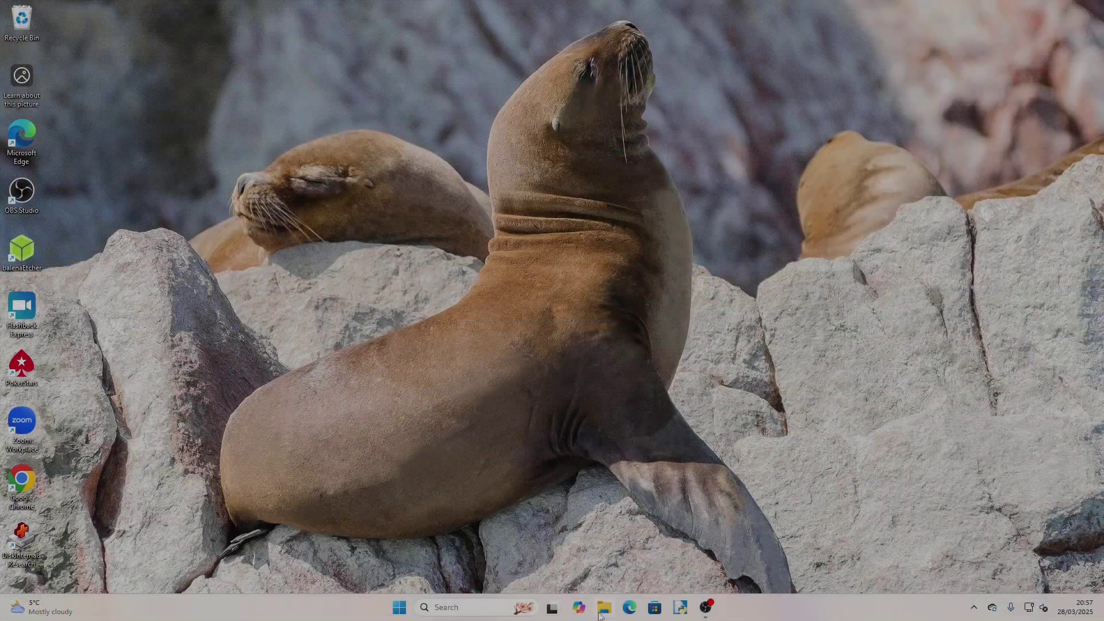
Step: Browse SHAREDDATA (D:) from Windows File Explorer and open its Videos folder
{"action": "left_click", "coordinate": [603, 608]}
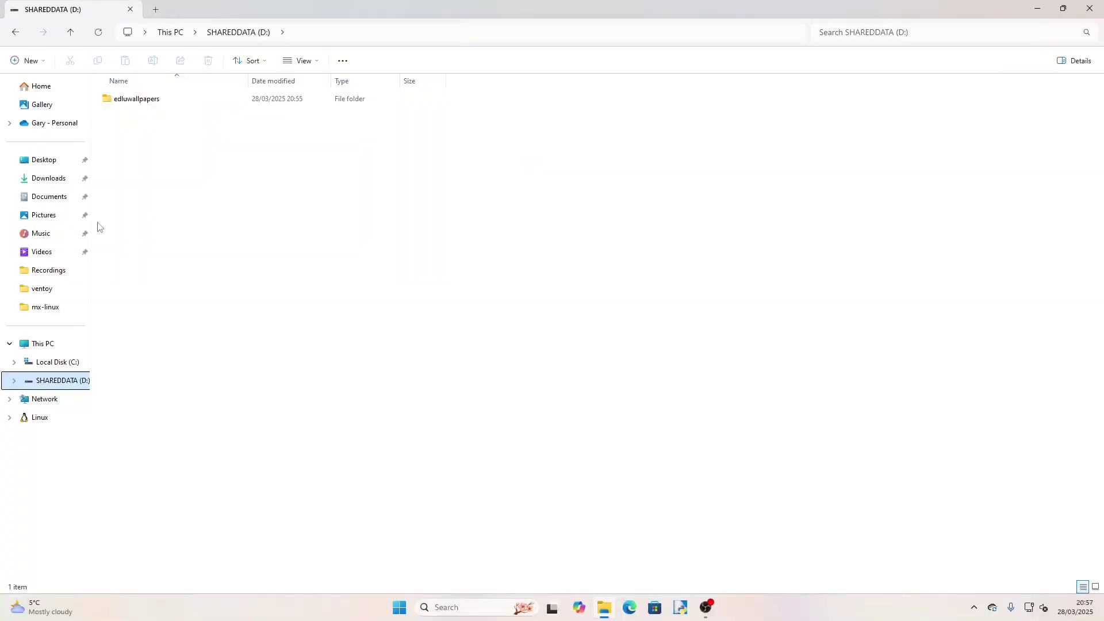
{"action": "left_click", "coordinate": [46, 252]}
{"action": "left_click", "coordinate": [964, 138]}
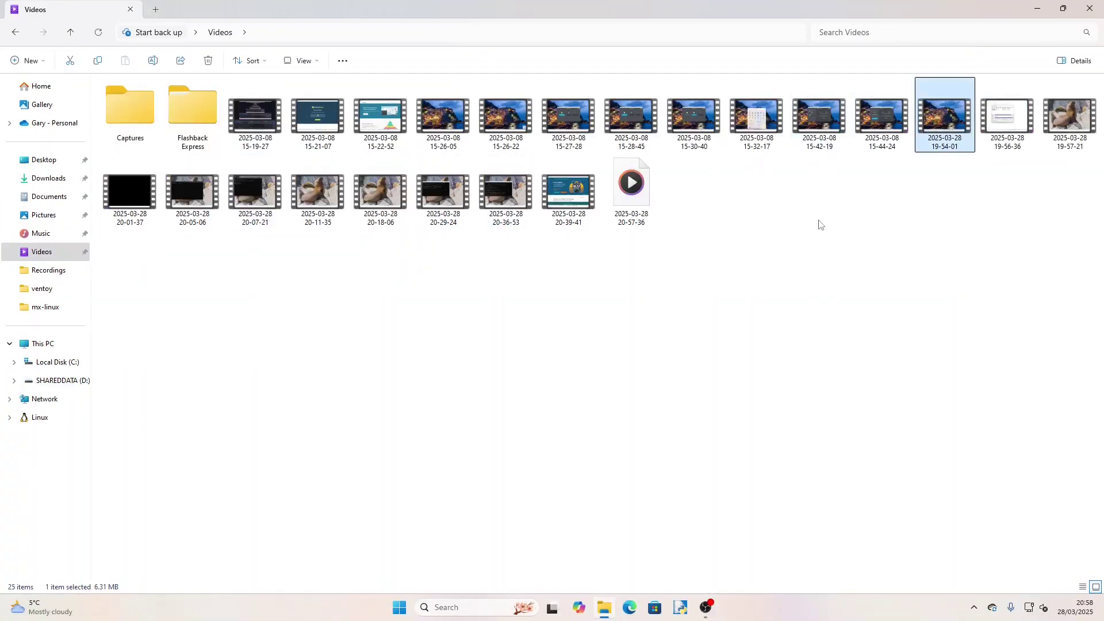